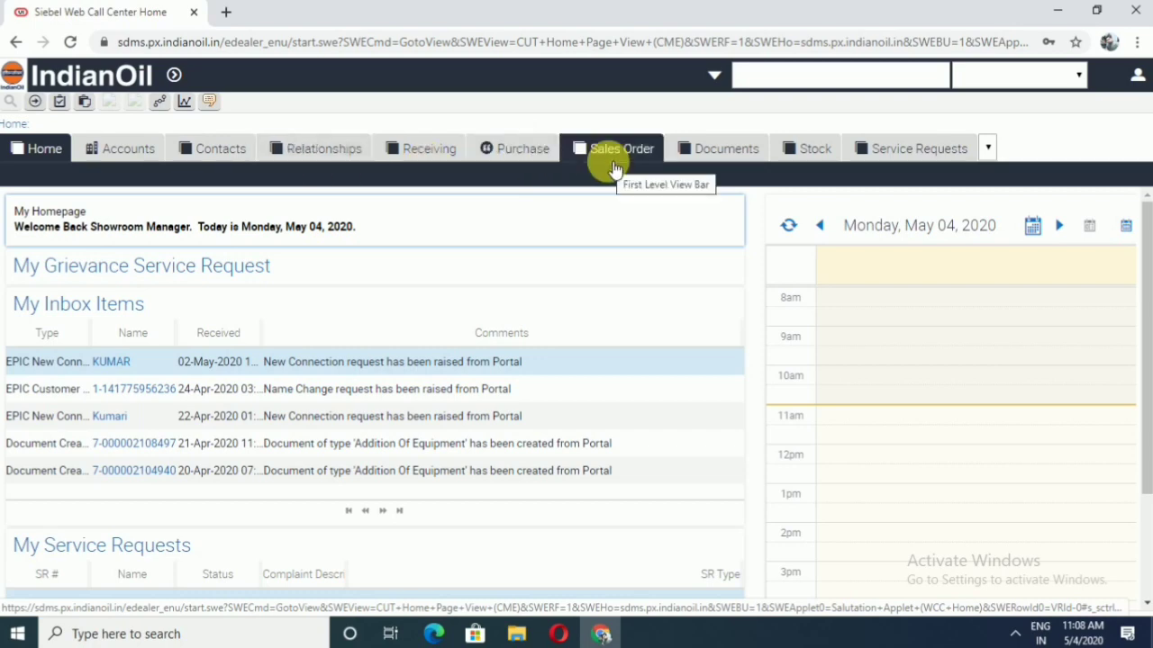
Open the SalesOrder purchase requisition created on 19-Dec-2019 with status Error in SAP.
{"action": "left_click", "coordinate": [526, 150]}
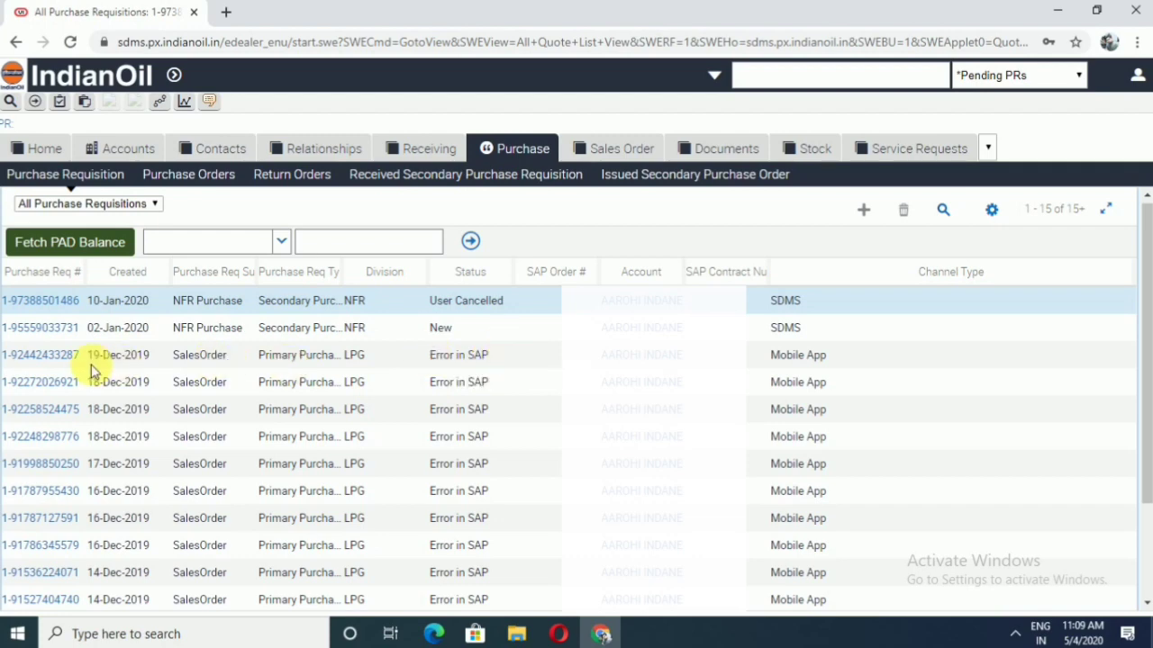
{"action": "left_click", "coordinate": [34, 355]}
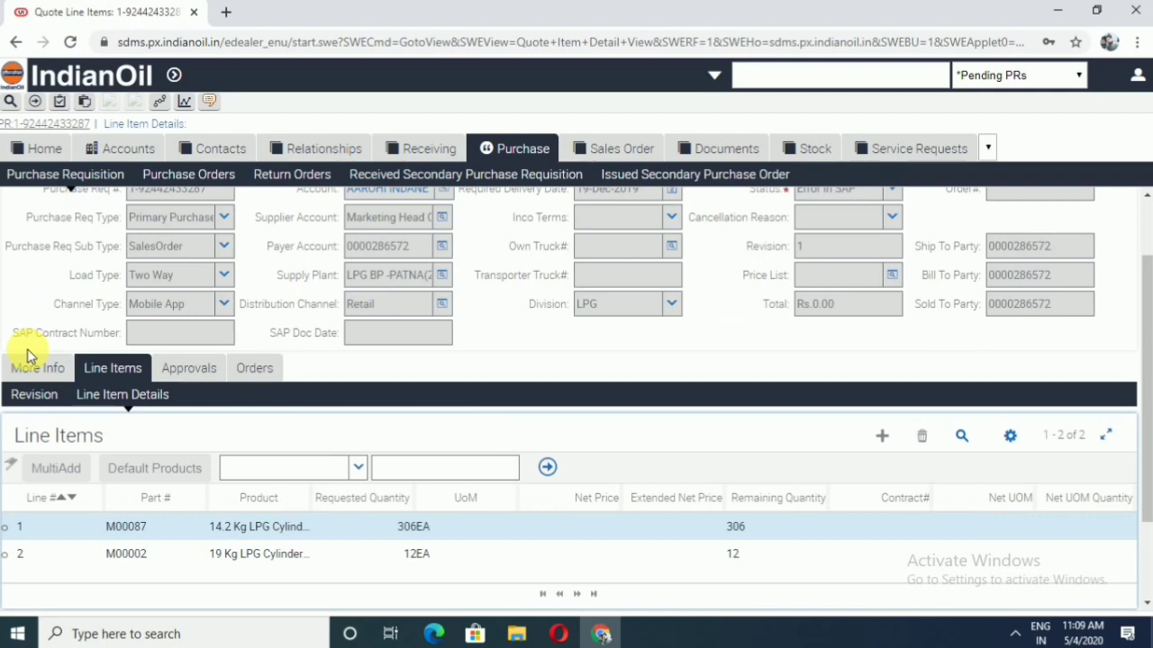
{"action": "scroll", "coordinate": [383, 336], "scroll_direction": "up", "scroll_amount": 1}
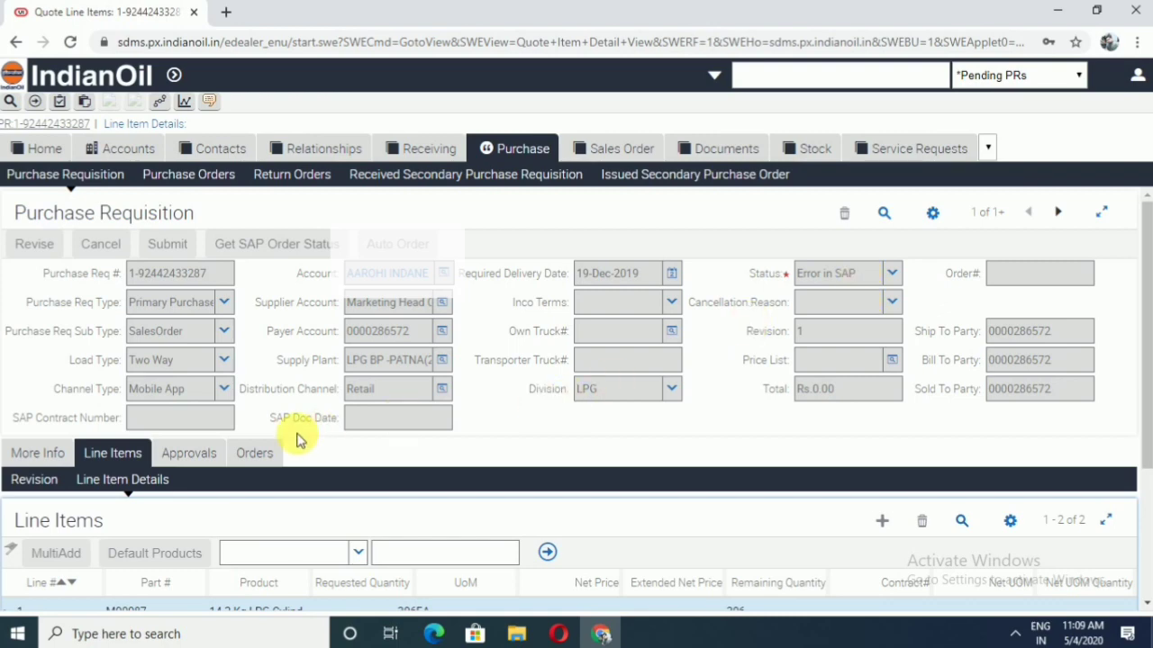
Read the full Indent Failure Reason in the requisition's additional information.
{"action": "left_click", "coordinate": [33, 463]}
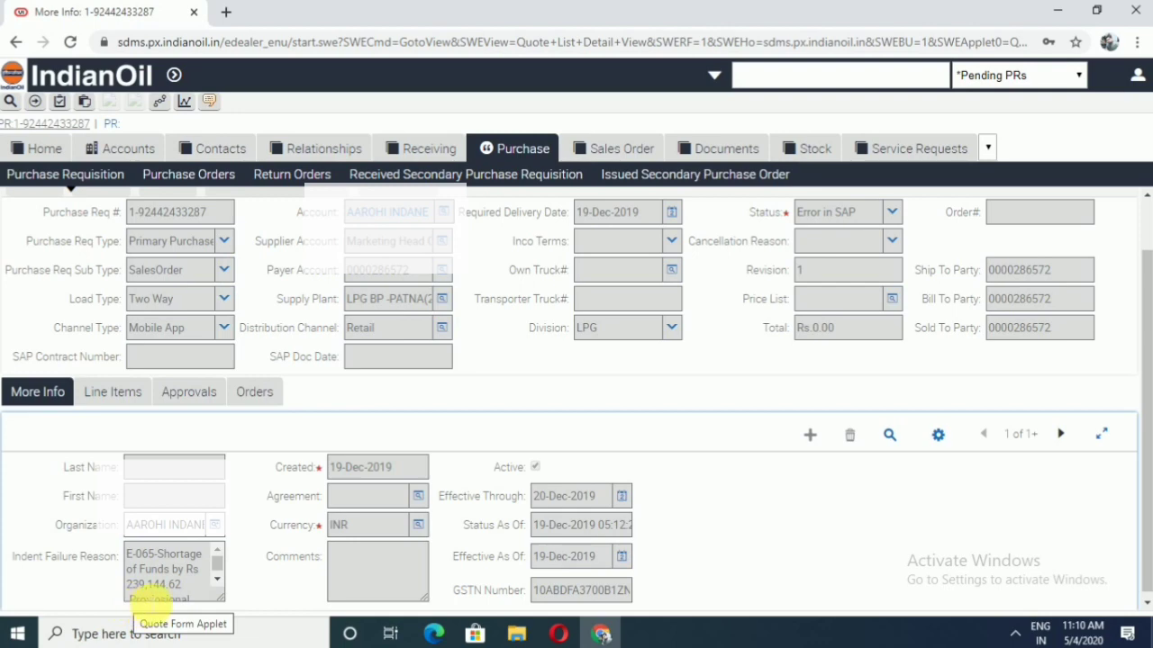
{"action": "left_click", "coordinate": [221, 584]}
{"action": "left_click", "coordinate": [222, 584]}
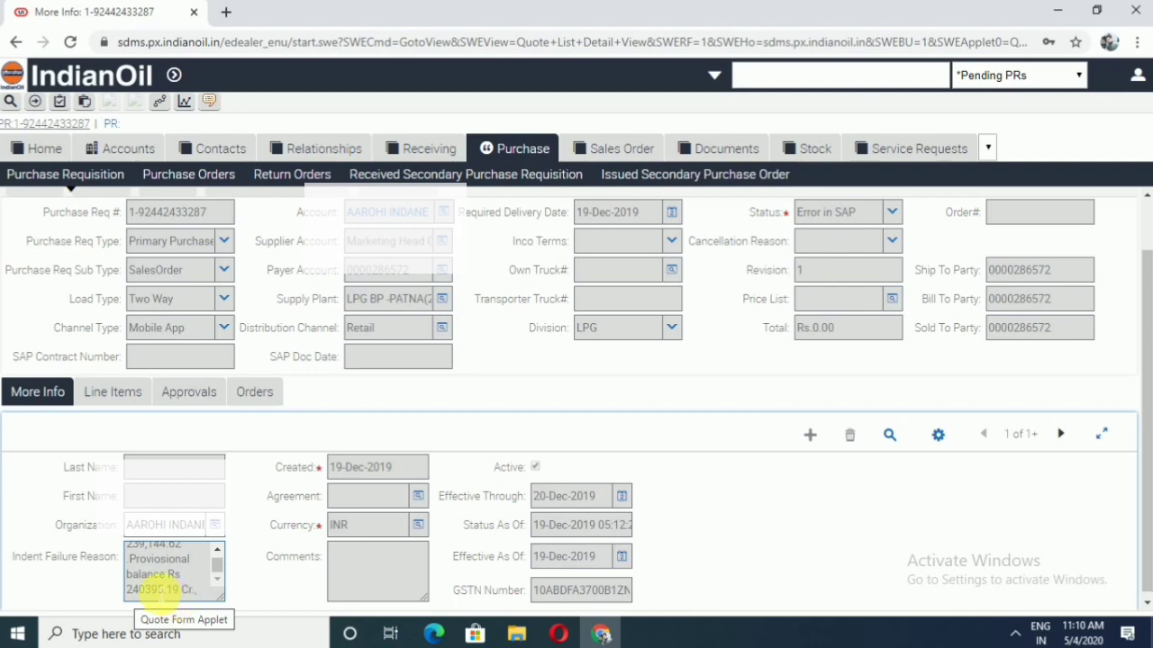
{"action": "left_click", "coordinate": [217, 553]}
{"action": "left_click", "coordinate": [217, 553]}
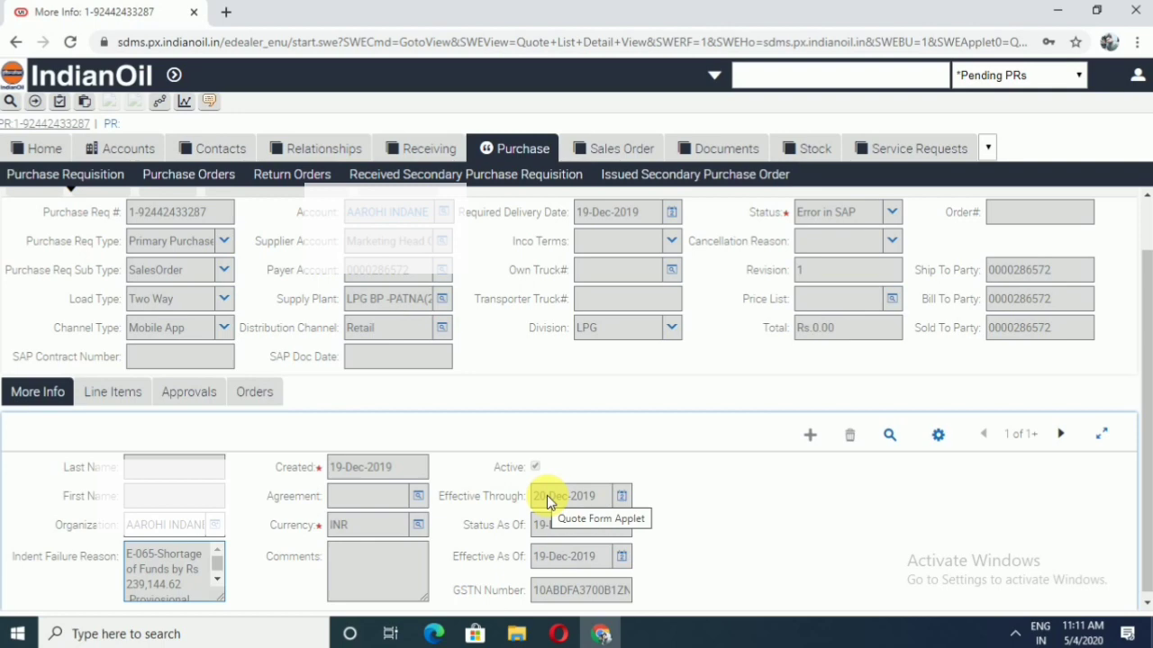
Return to the purchase requisition list and switch it to the My Purchase Requisition view.
{"action": "left_click", "coordinate": [519, 147]}
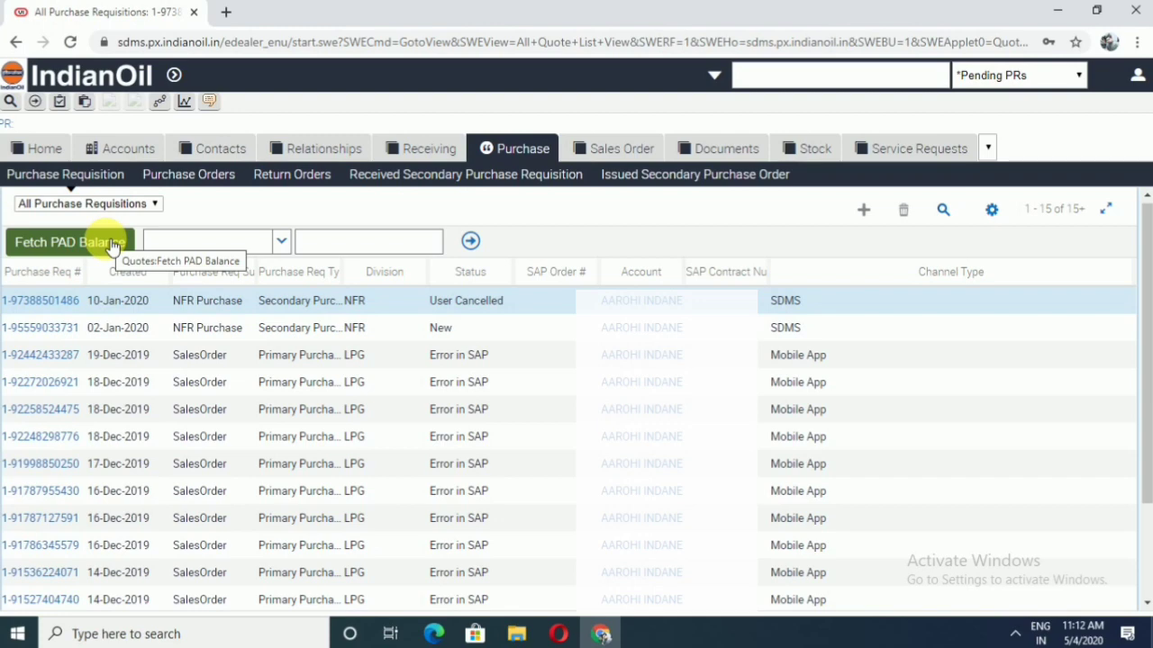
{"action": "left_click", "coordinate": [113, 206]}
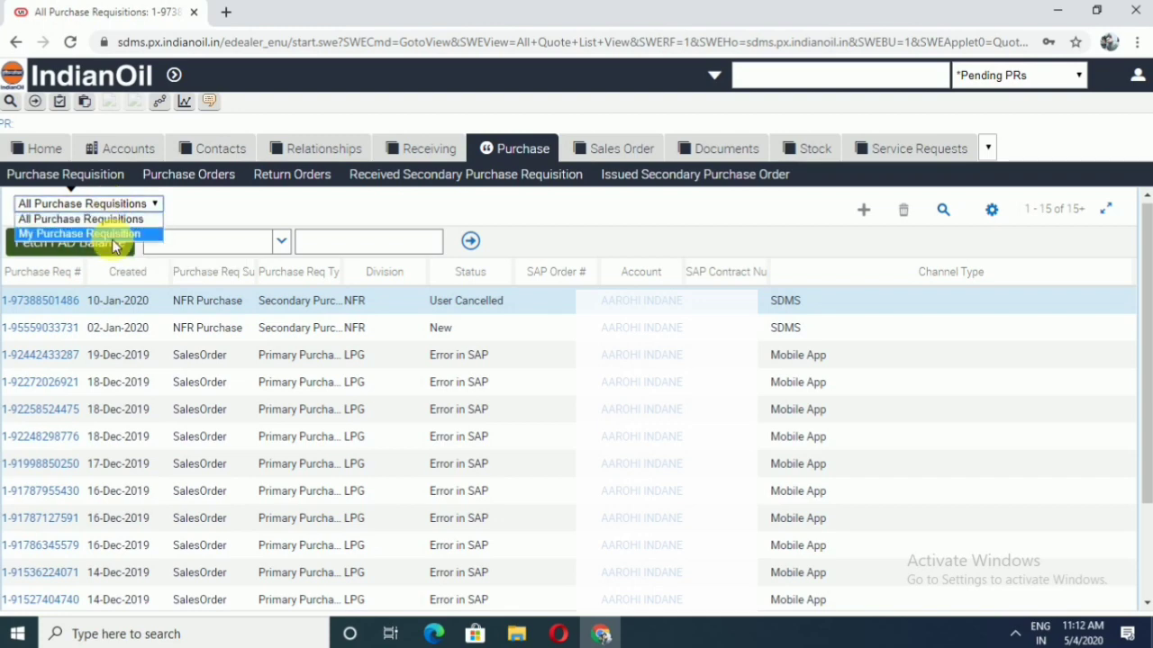
{"action": "left_click", "coordinate": [124, 235]}
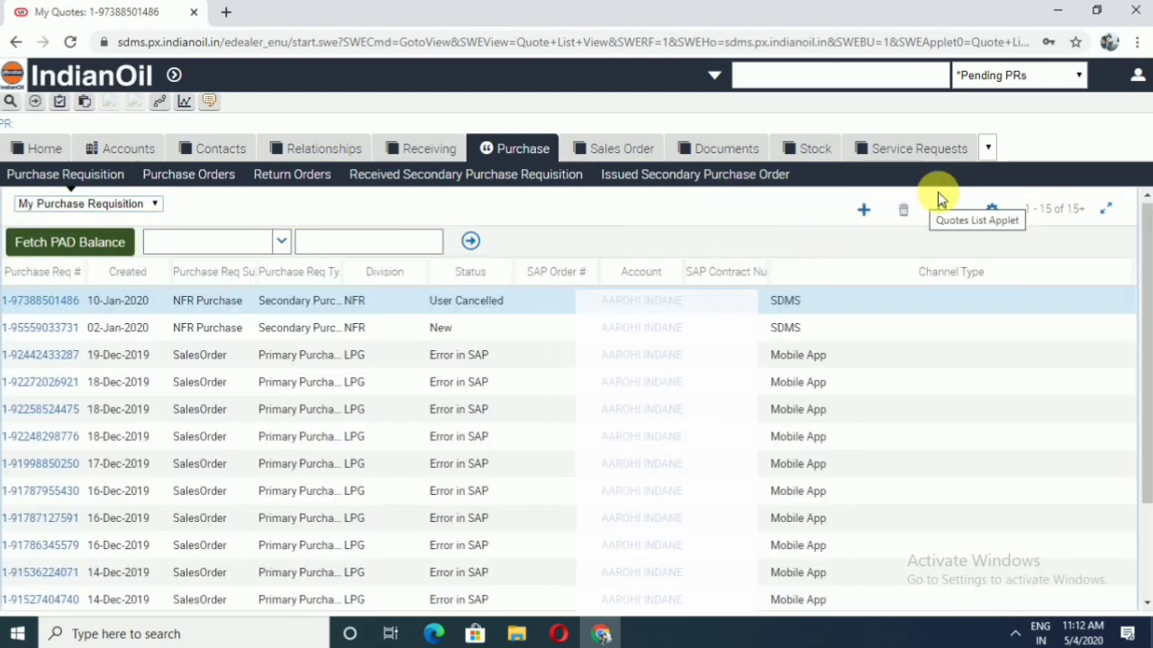
Create a new purchase requisition and set its Purchase Req Type to Primary Purchase.
{"action": "left_click", "coordinate": [865, 216]}
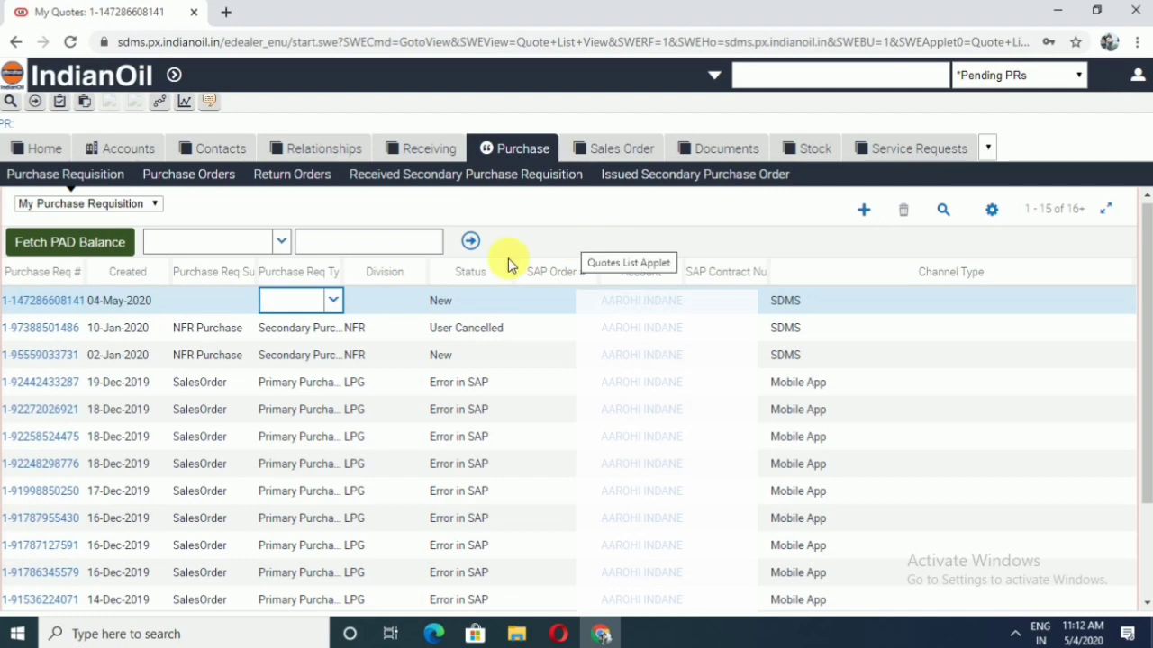
{"action": "left_click", "coordinate": [226, 303]}
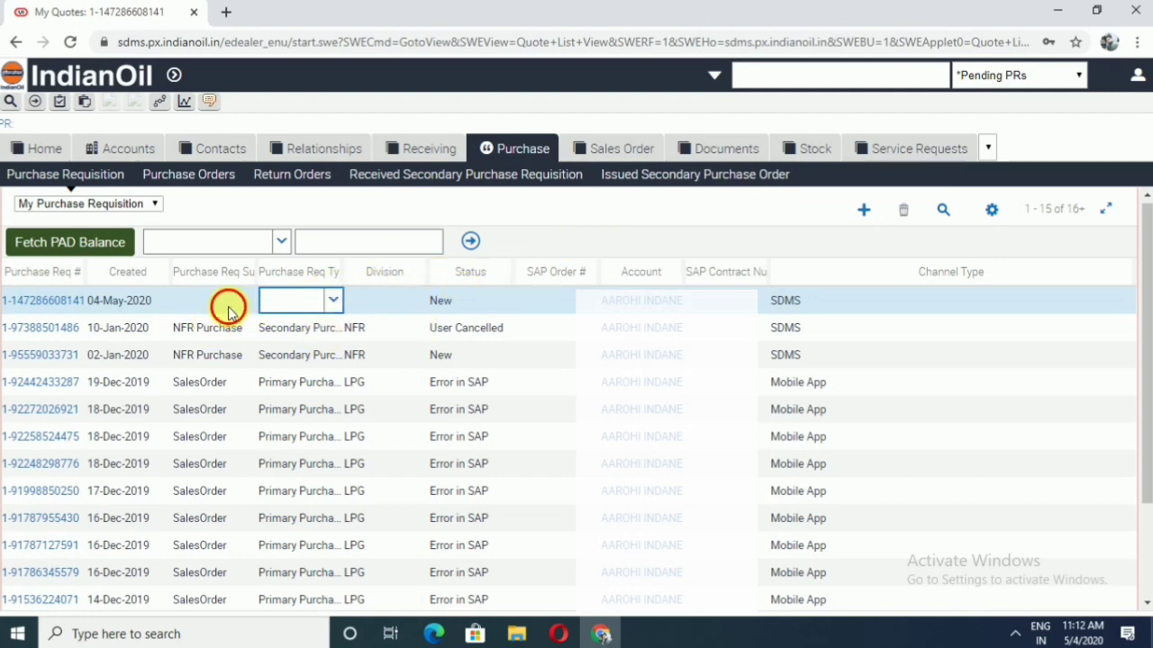
{"action": "left_click", "coordinate": [296, 303]}
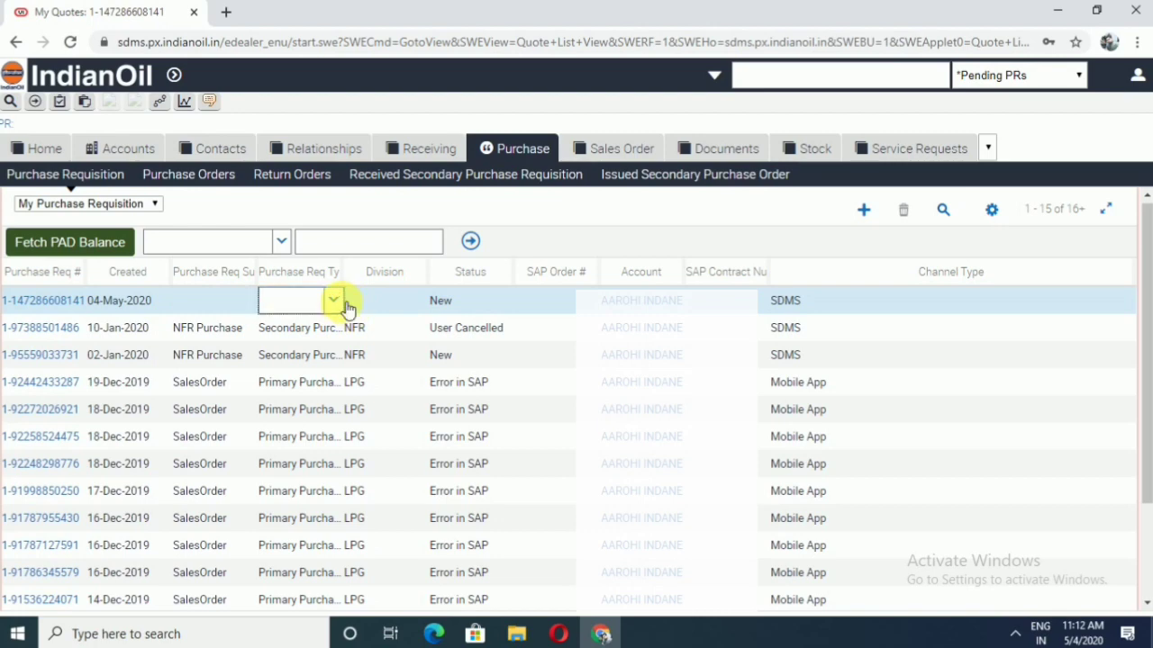
{"action": "left_click", "coordinate": [334, 301]}
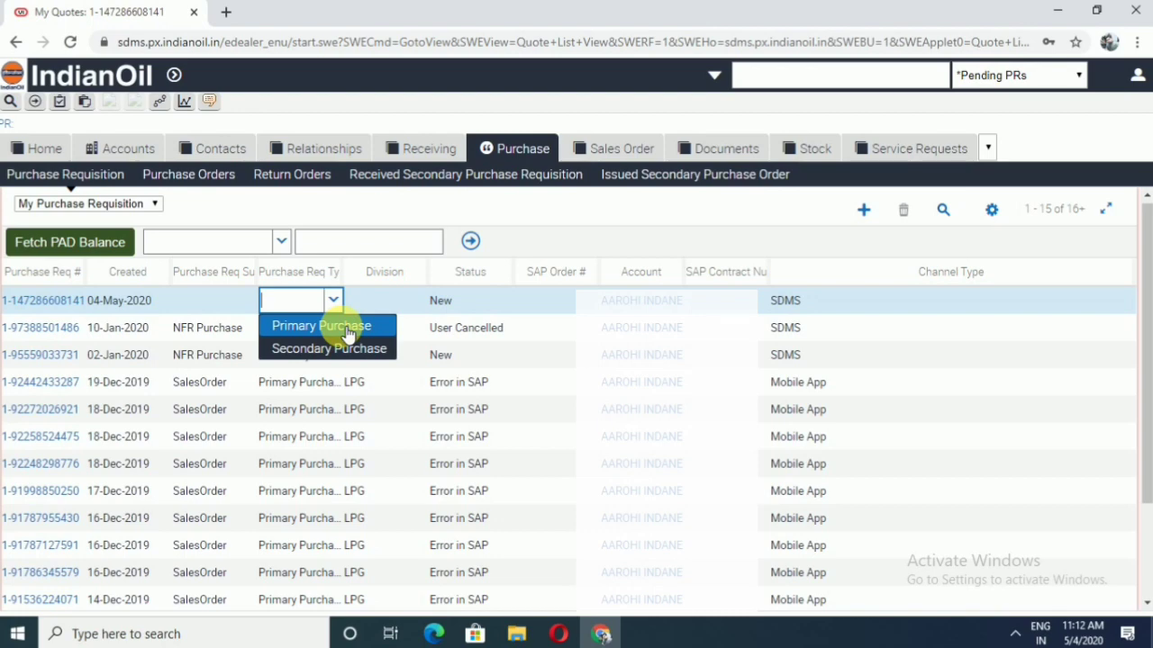
{"action": "left_click", "coordinate": [346, 330]}
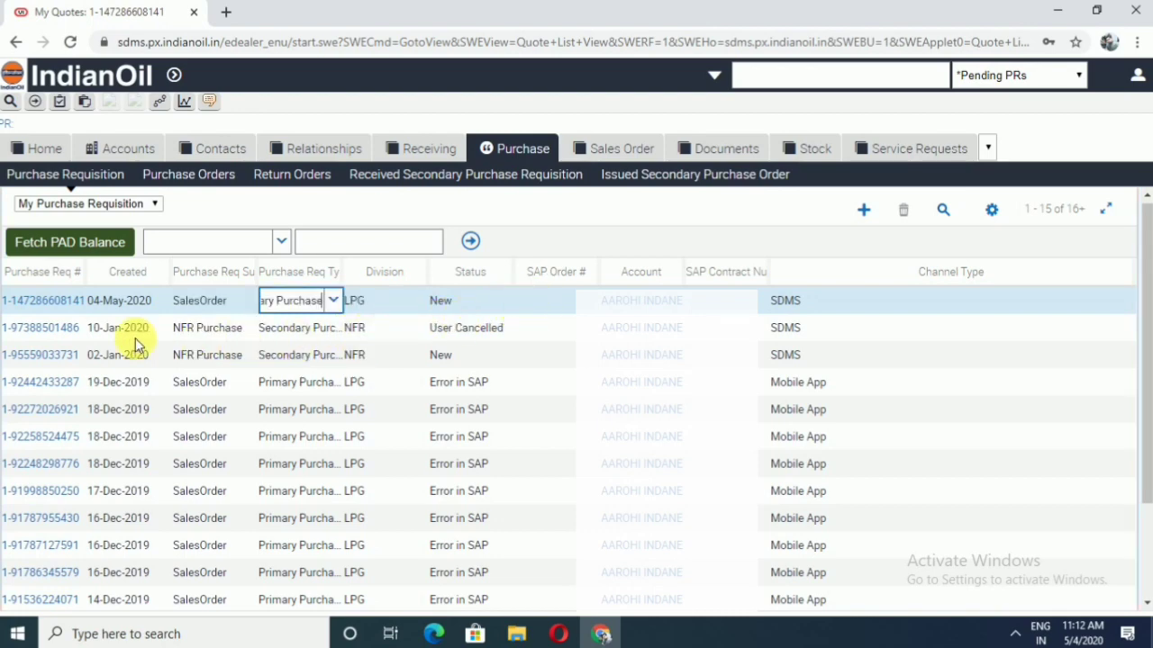
Open the new requisition's details and choose Two Way as its Load Type.
{"action": "left_click", "coordinate": [57, 311]}
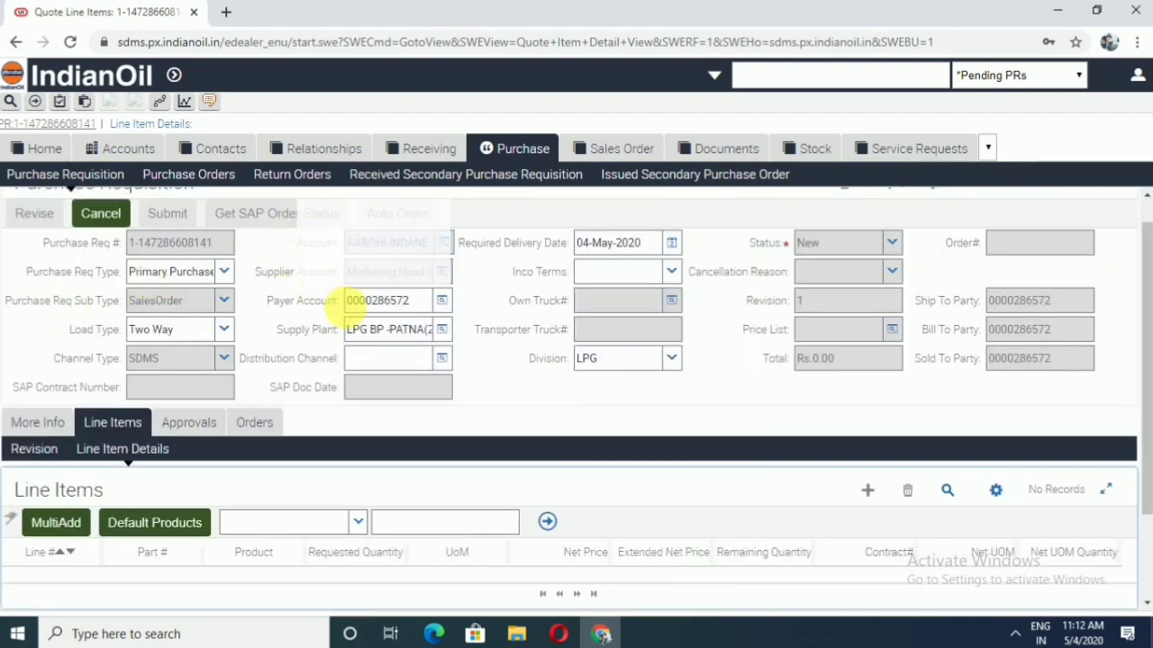
{"action": "left_click", "coordinate": [224, 330]}
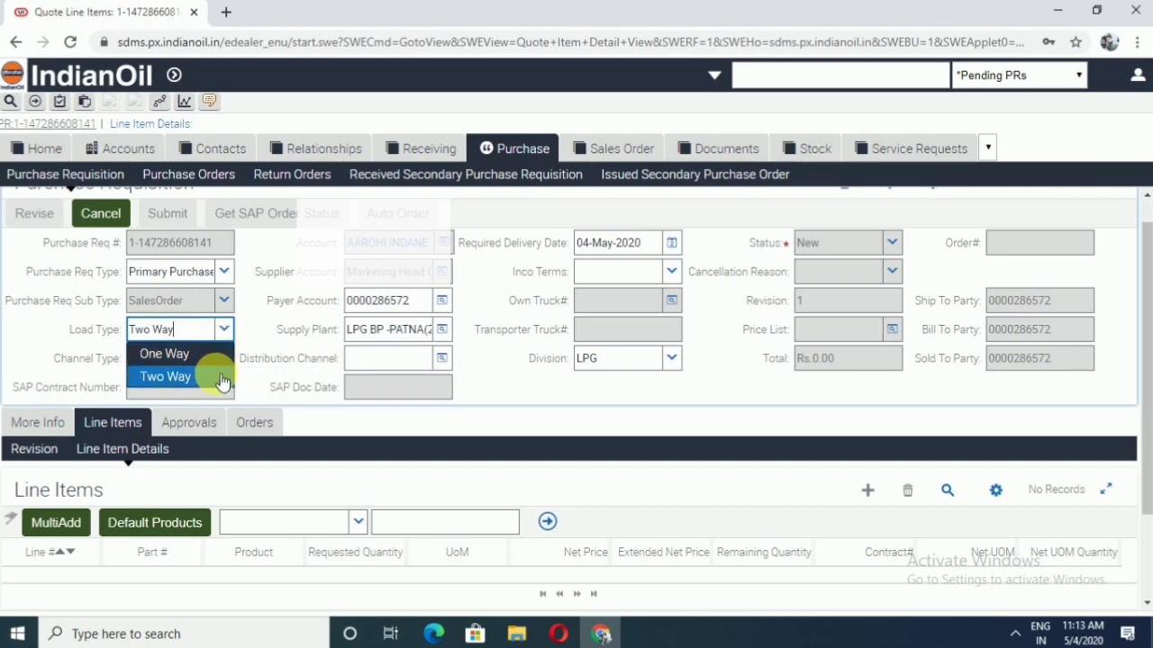
{"action": "left_click", "coordinate": [222, 378]}
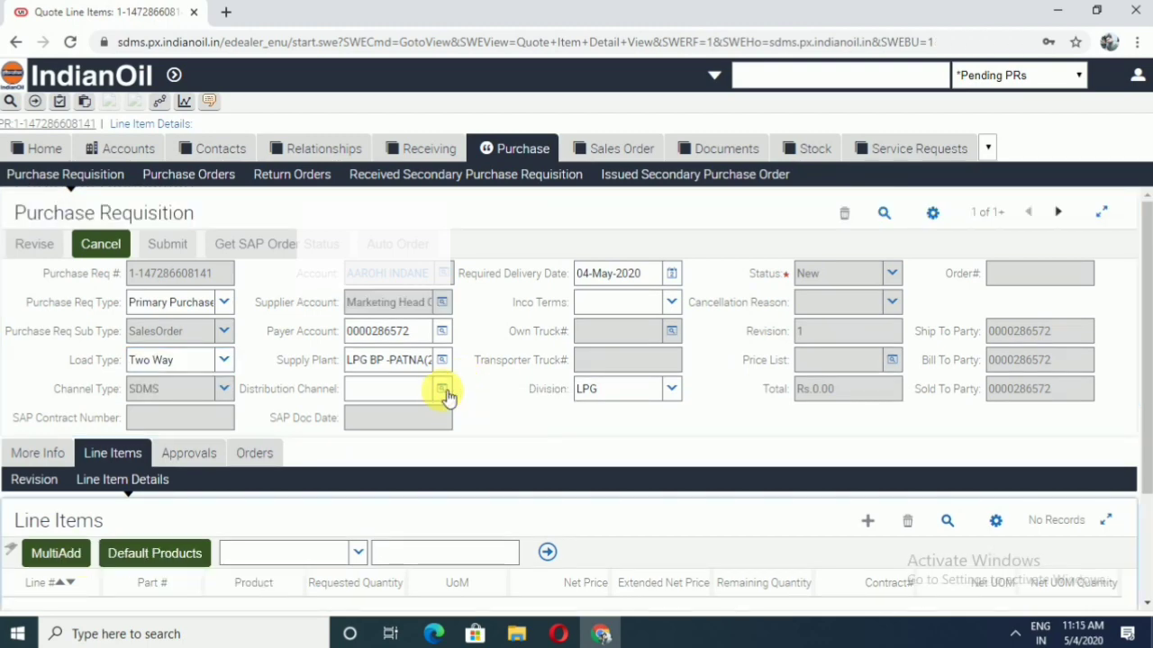
Set the requisition's Distribution Channel to Retail for the LPG division and Bihar SO sales organization.
{"action": "left_click", "coordinate": [442, 390]}
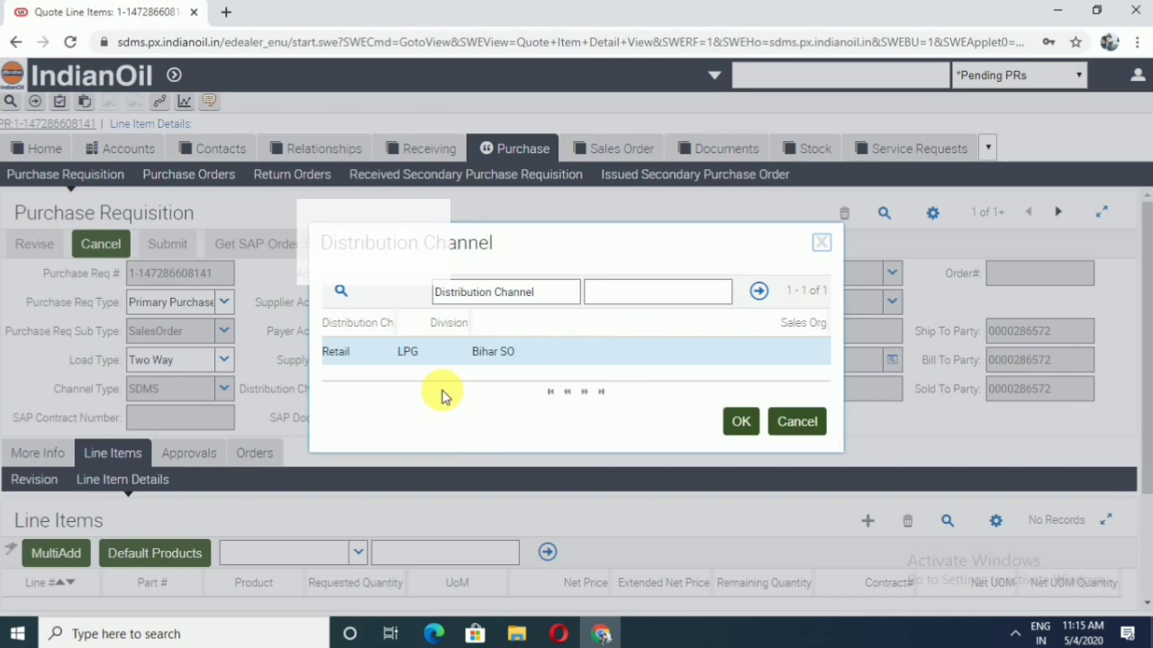
{"action": "left_click", "coordinate": [740, 423]}
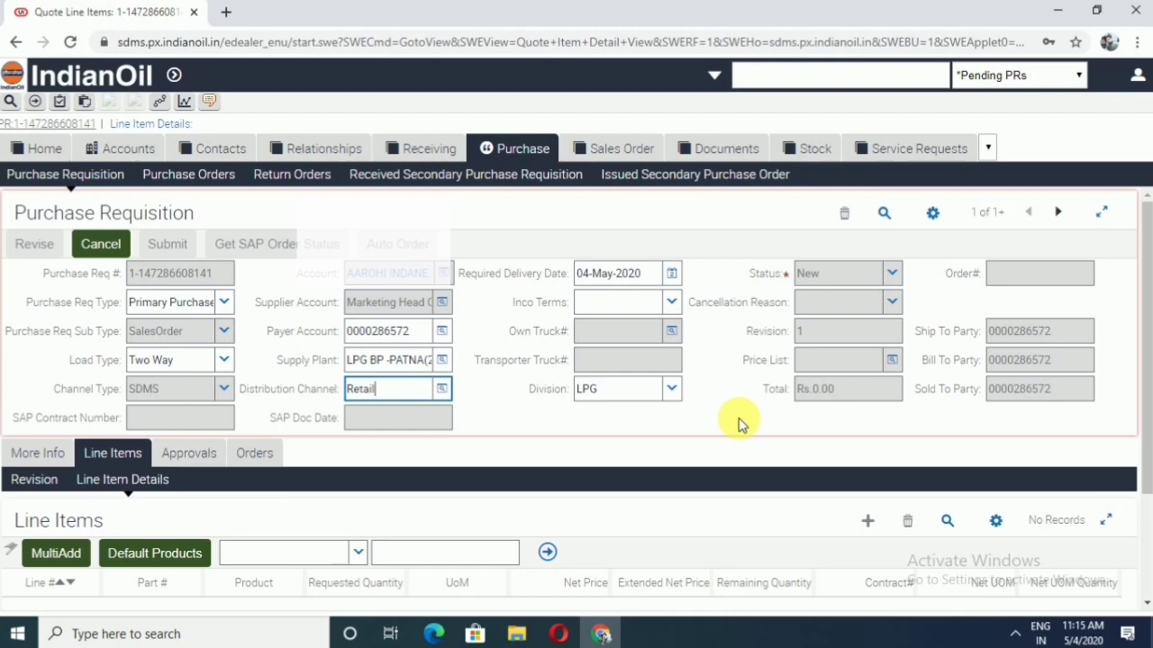
{"action": "scroll", "coordinate": [742, 425], "scroll_direction": "down", "scroll_amount": 2}
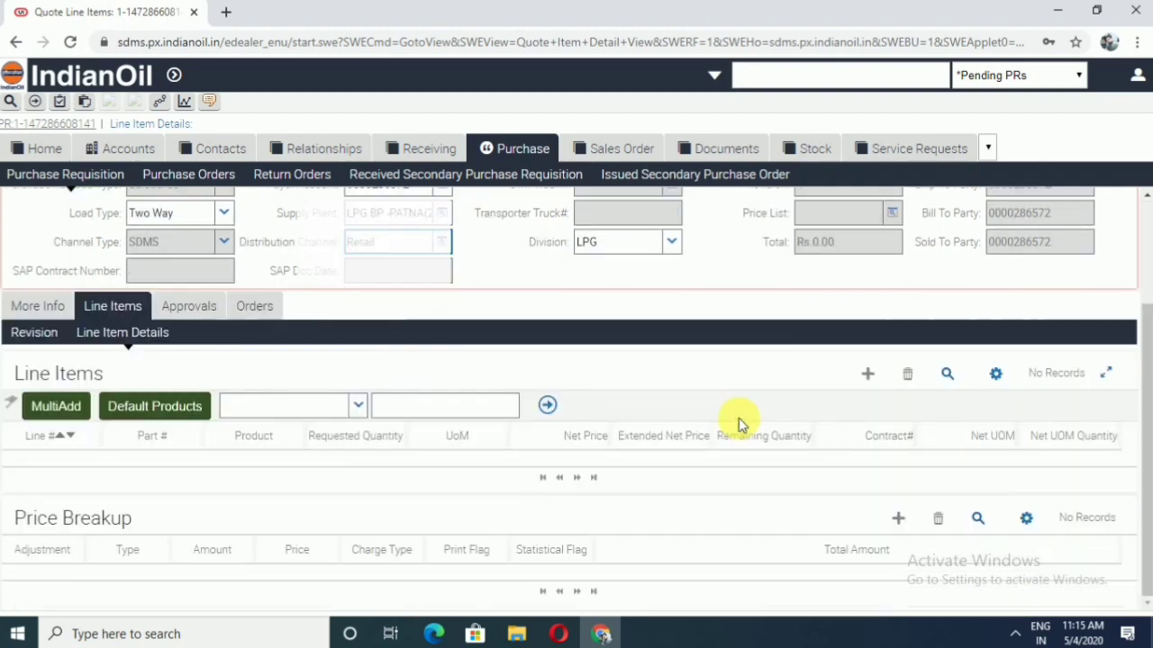
Set the requisition's Inco Terms to Delivered.
{"action": "scroll", "coordinate": [742, 425], "scroll_direction": "up", "scroll_amount": 2}
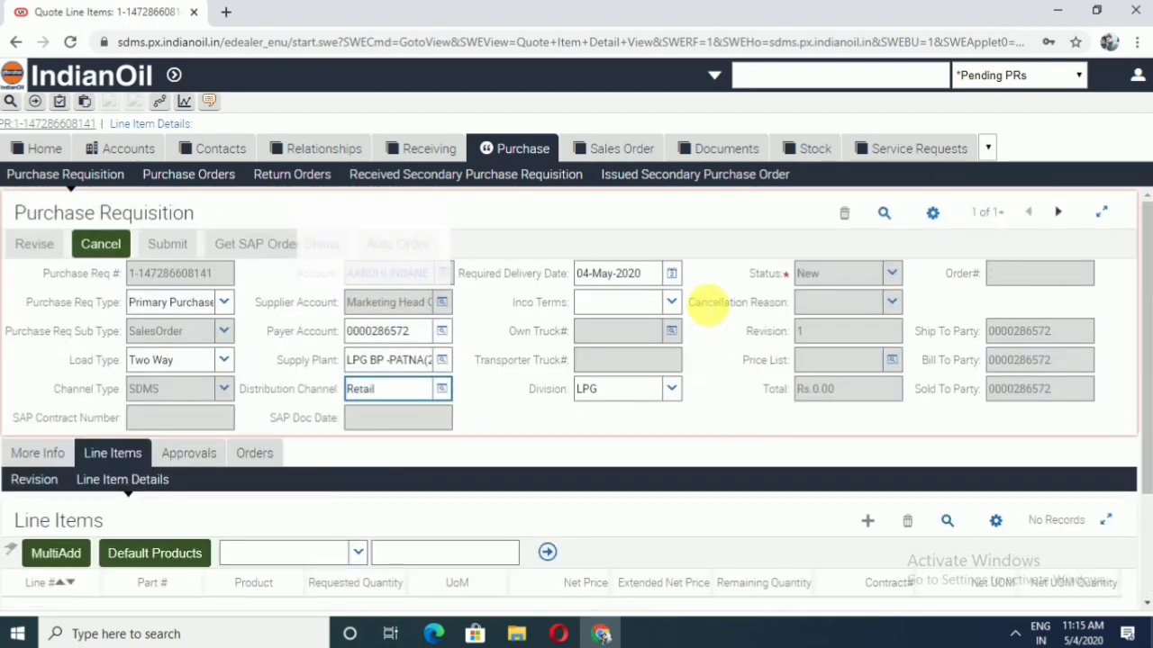
{"action": "left_click", "coordinate": [676, 304]}
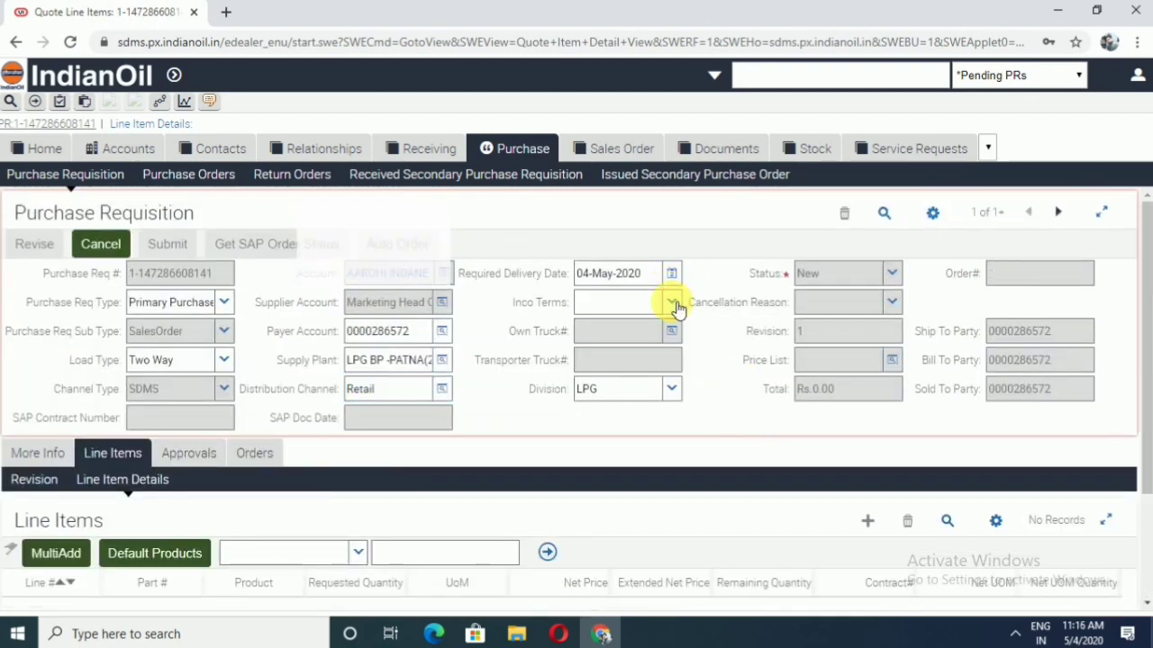
{"action": "left_click", "coordinate": [675, 306]}
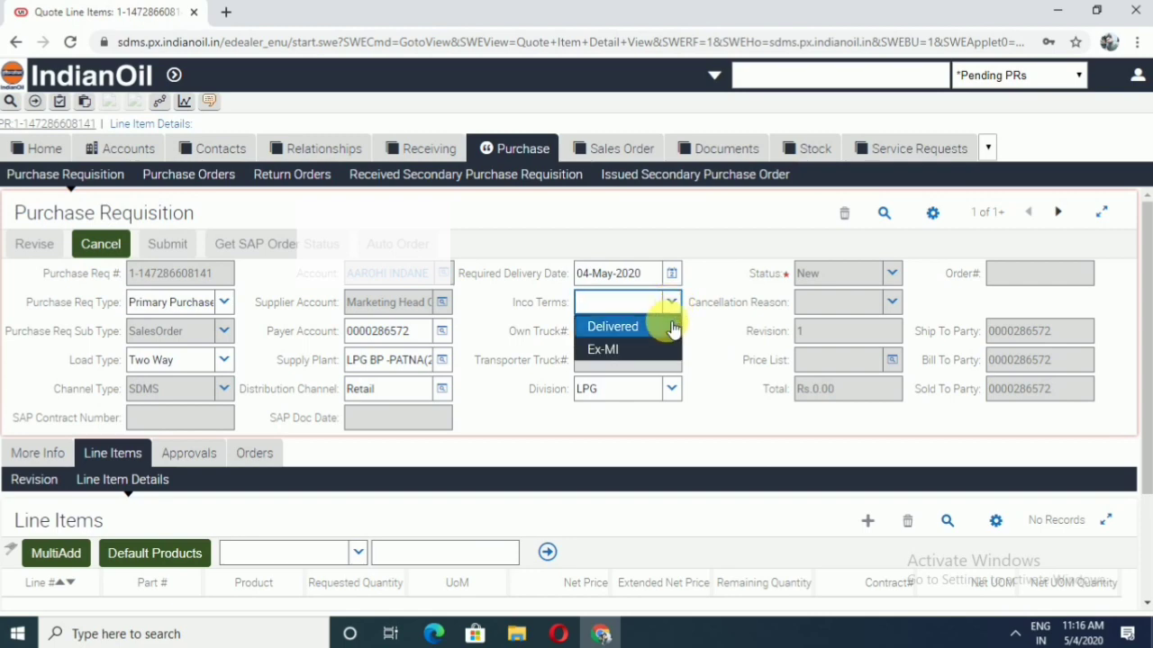
{"action": "left_click", "coordinate": [673, 329]}
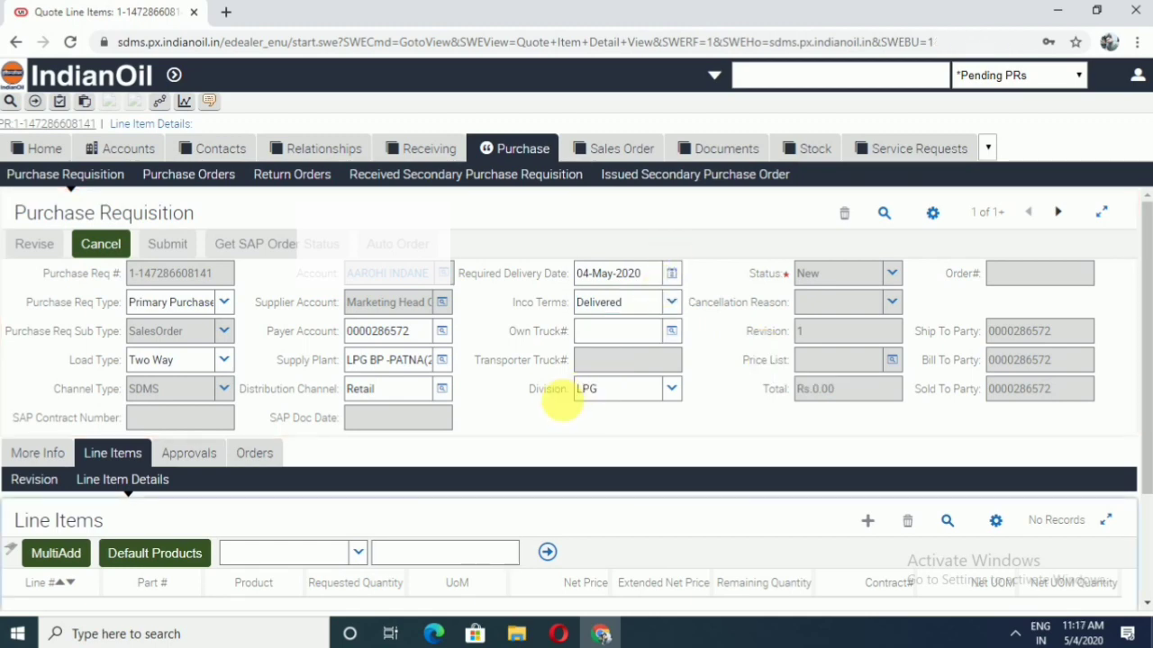
{"action": "left_click", "coordinate": [680, 333]}
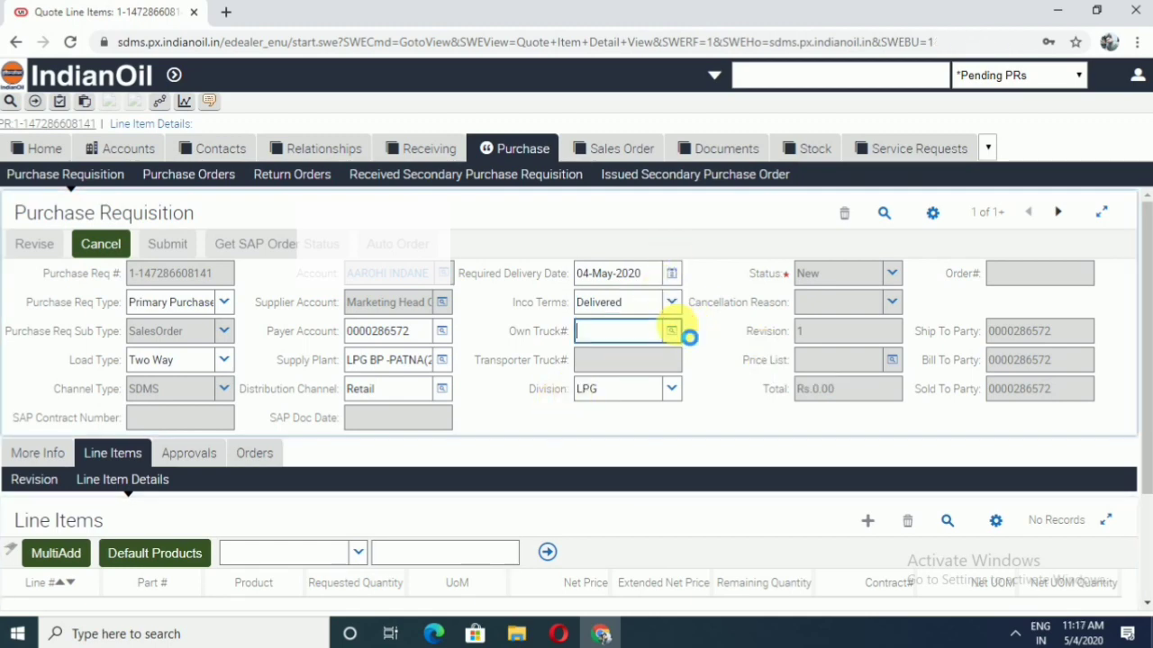
{"action": "left_click", "coordinate": [674, 332]}
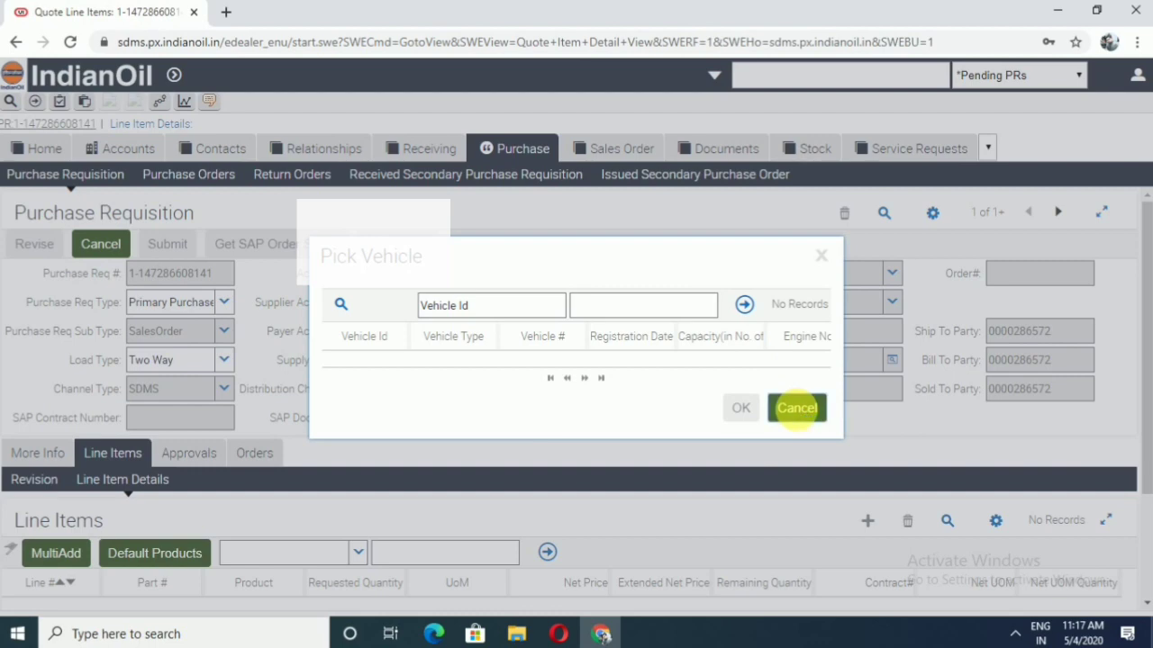
{"action": "left_click", "coordinate": [797, 408]}
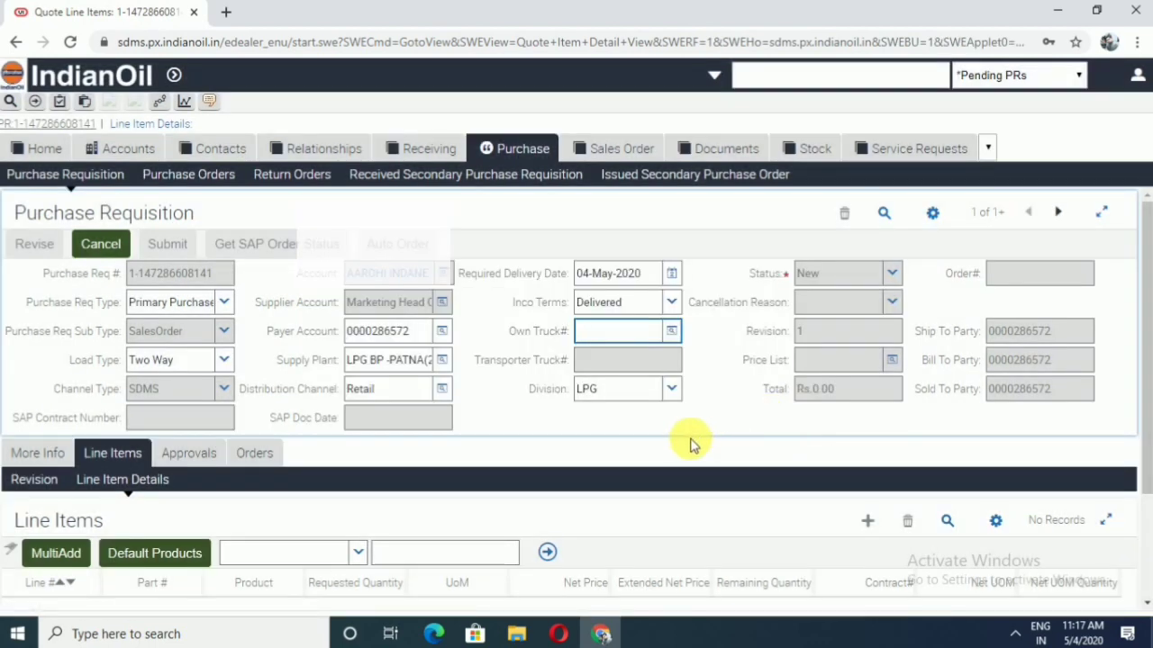
Add the 14.2 Kg LPG Cylinder product (M00087) to the requisition's line items.
{"action": "scroll", "coordinate": [690, 442], "scroll_direction": "down", "scroll_amount": 3}
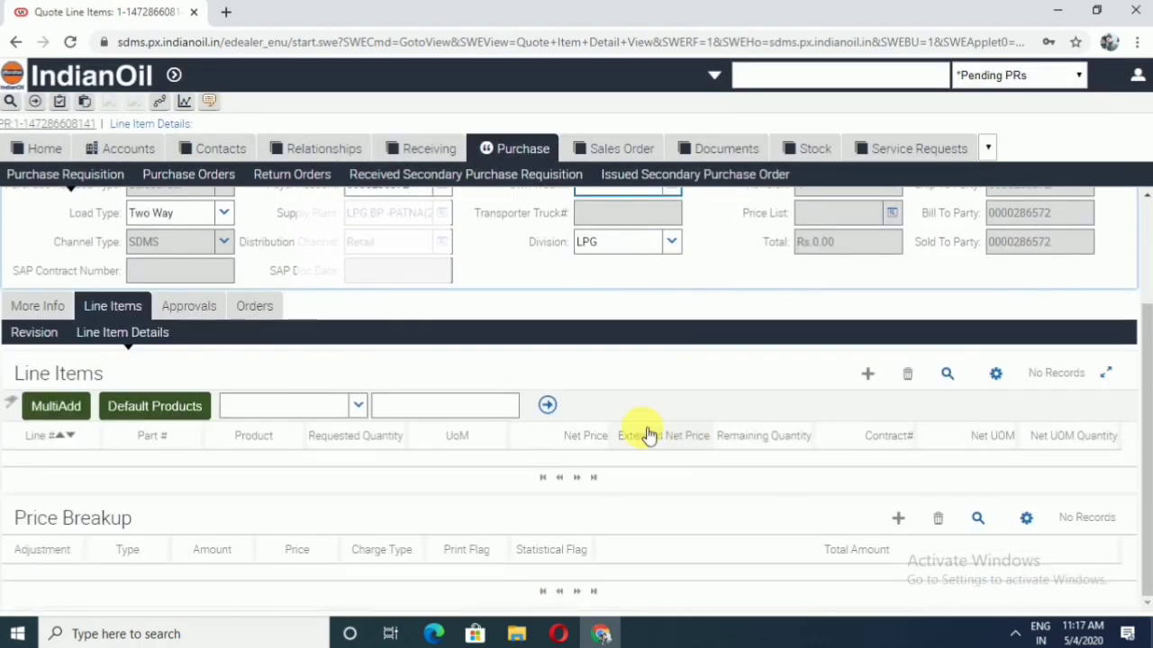
{"action": "left_click", "coordinate": [50, 407]}
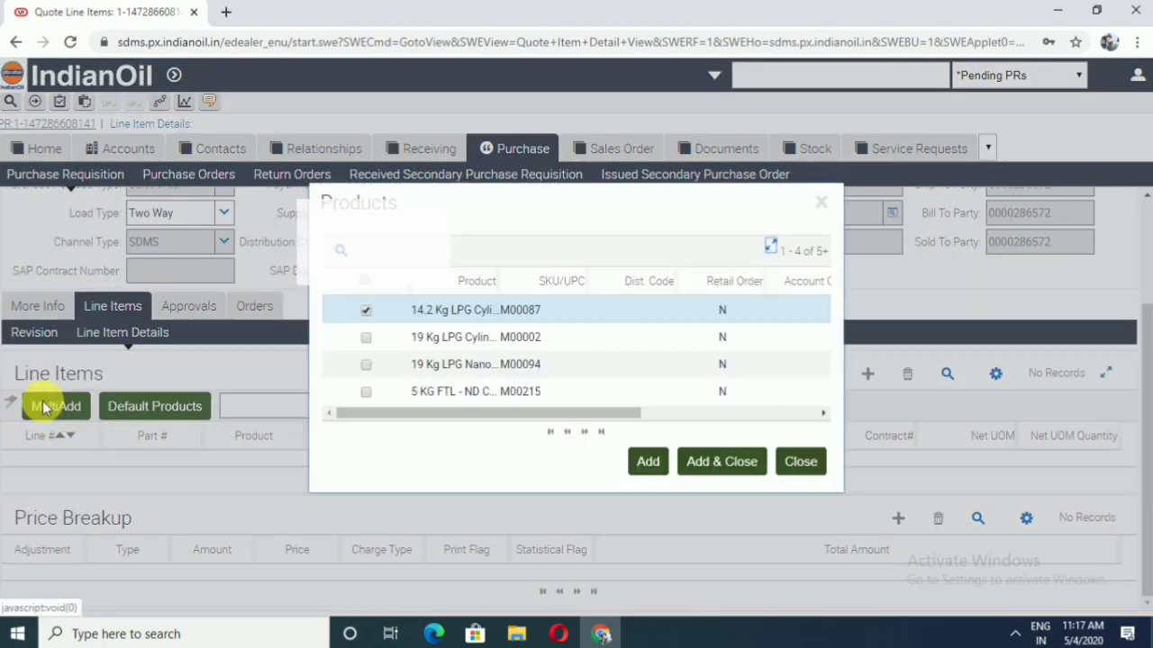
{"action": "left_click", "coordinate": [722, 463]}
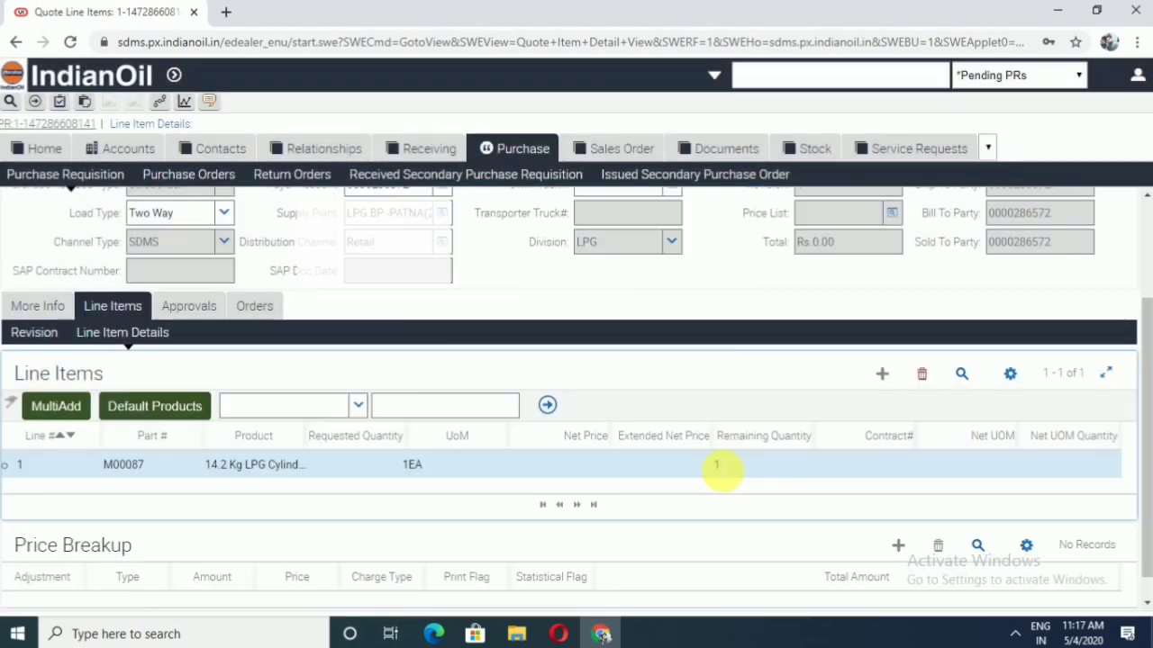
Set the requested quantity of the 14.2 Kg LPG Cylinder line item to 324.
{"action": "left_click", "coordinate": [356, 468]}
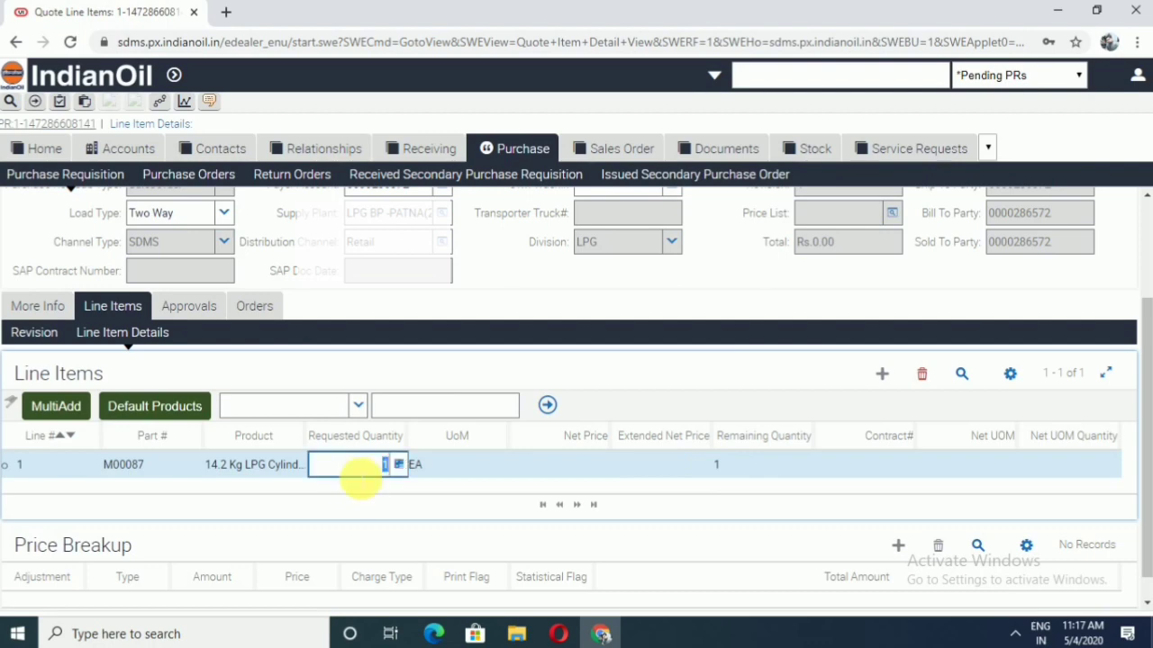
{"action": "type", "text": "324"}
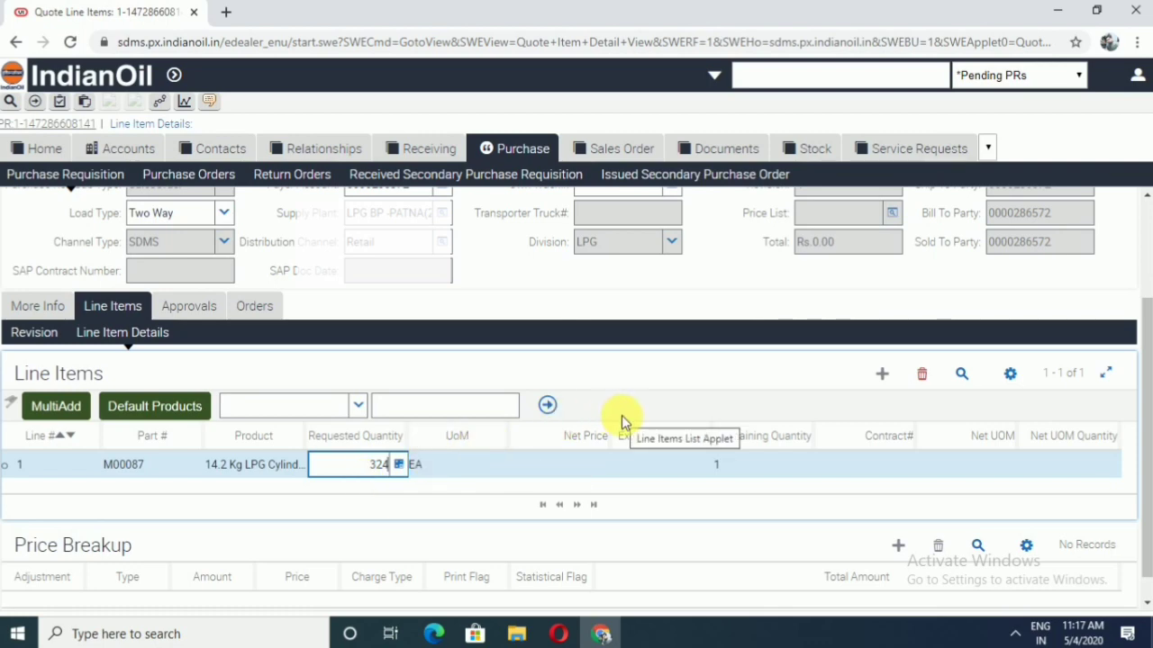
{"action": "left_click", "coordinate": [459, 474]}
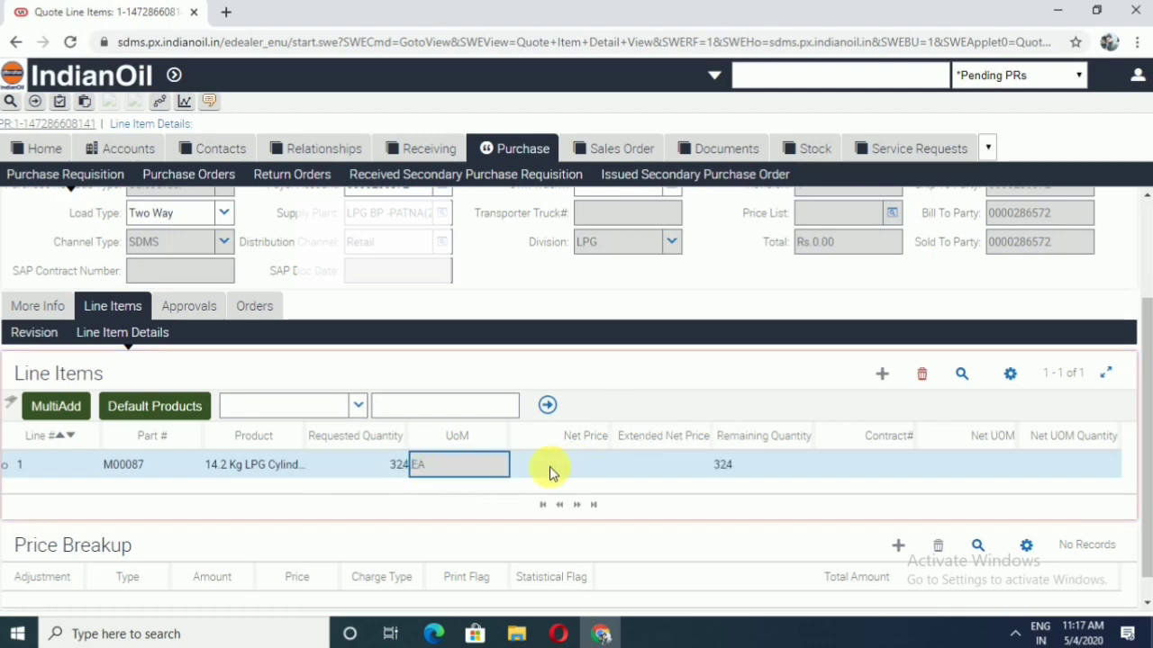
{"action": "left_click", "coordinate": [527, 471]}
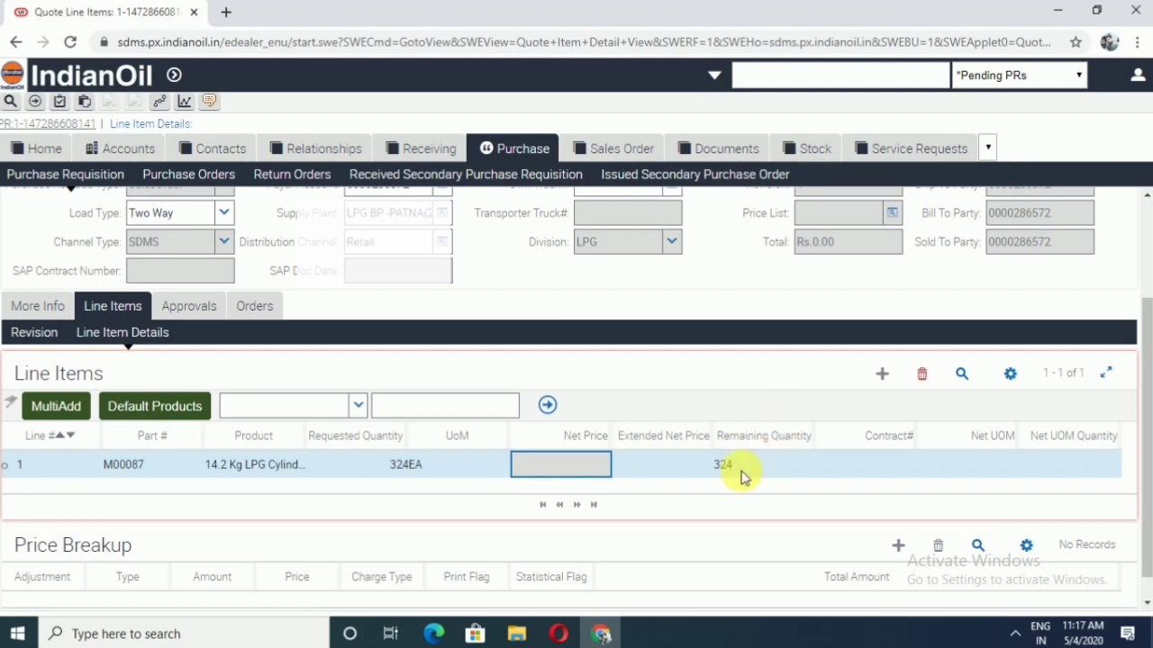
{"action": "scroll", "coordinate": [737, 478], "scroll_direction": "up", "scroll_amount": 2}
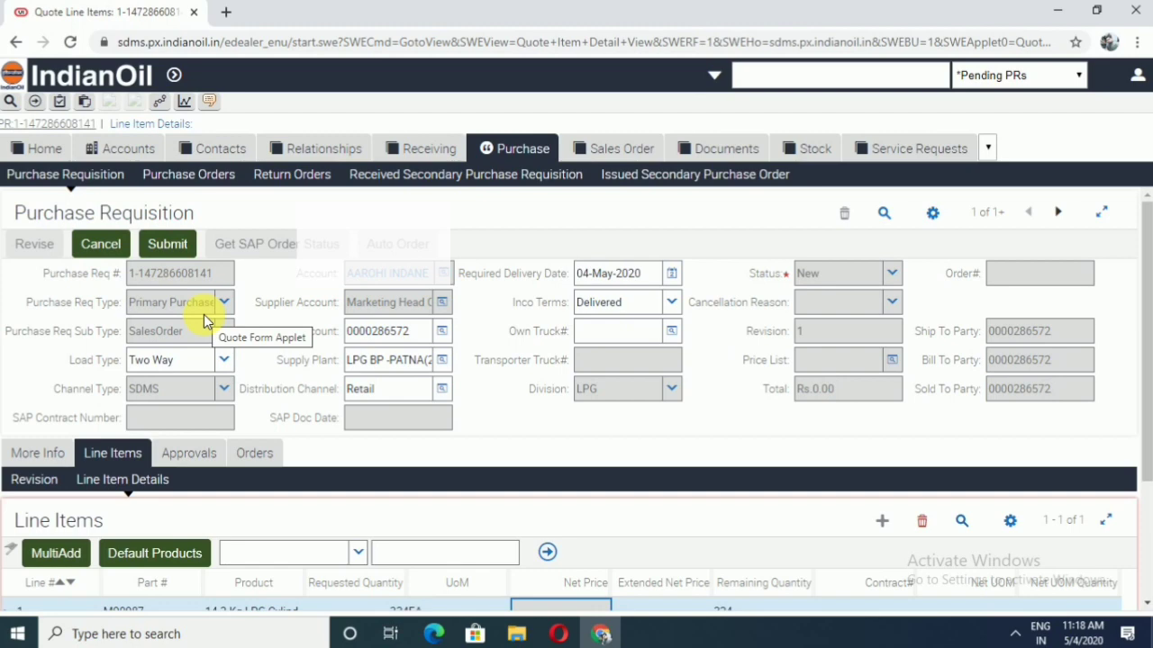
Submit the purchase requisition and check its line items, price breakup and related orders.
{"action": "left_click", "coordinate": [172, 246]}
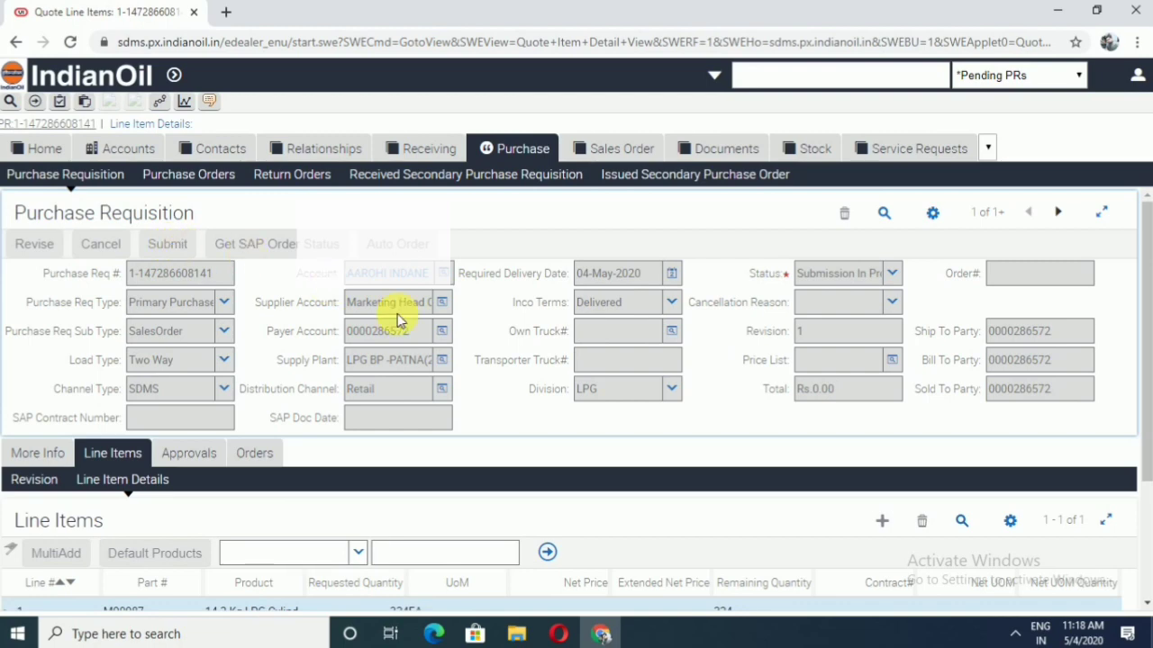
{"action": "scroll", "coordinate": [399, 320], "scroll_direction": "down", "scroll_amount": 2}
{"action": "scroll", "coordinate": [399, 321], "scroll_direction": "up", "scroll_amount": 1}
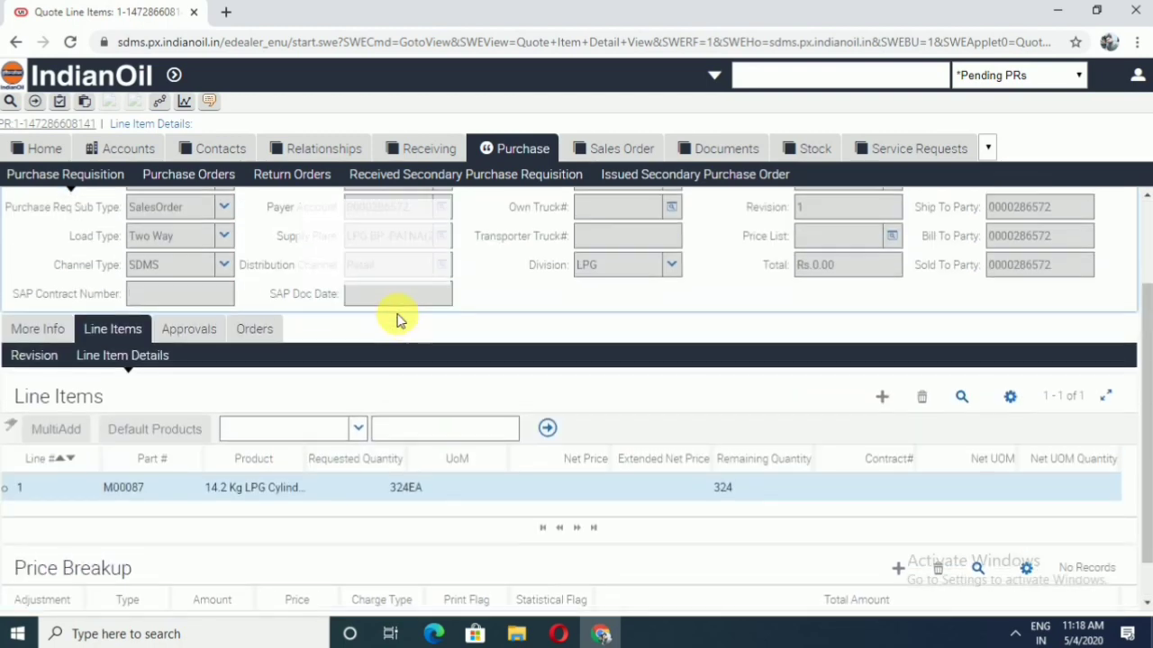
{"action": "scroll", "coordinate": [399, 321], "scroll_direction": "up", "scroll_amount": 1}
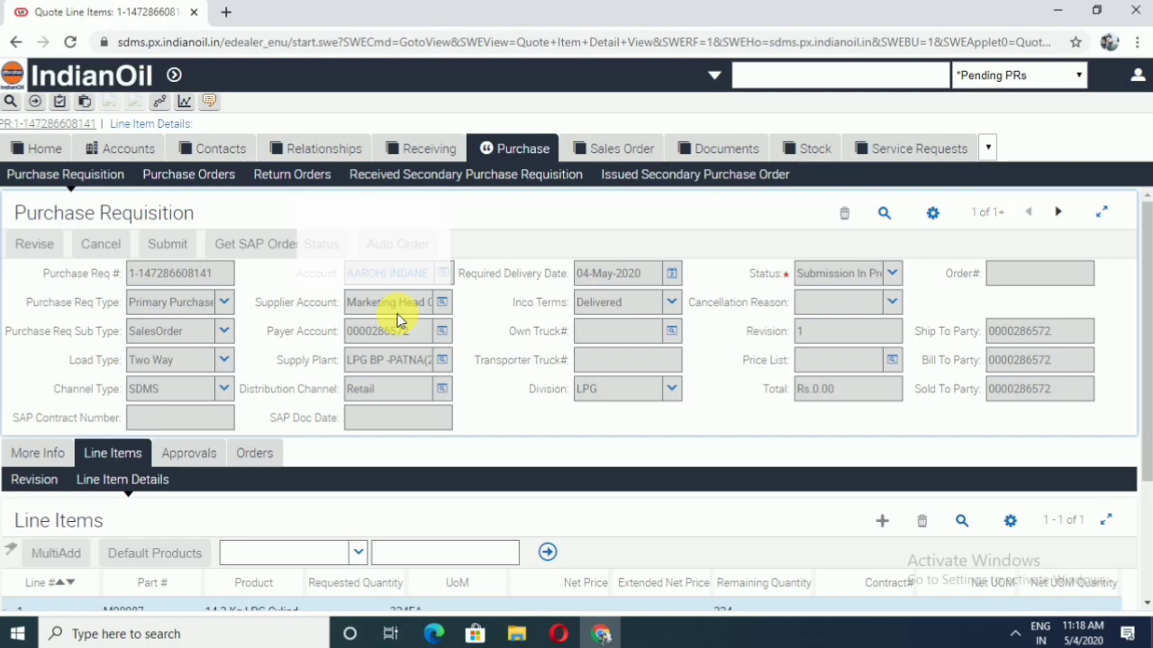
{"action": "scroll", "coordinate": [398, 313], "scroll_direction": "down", "scroll_amount": 2}
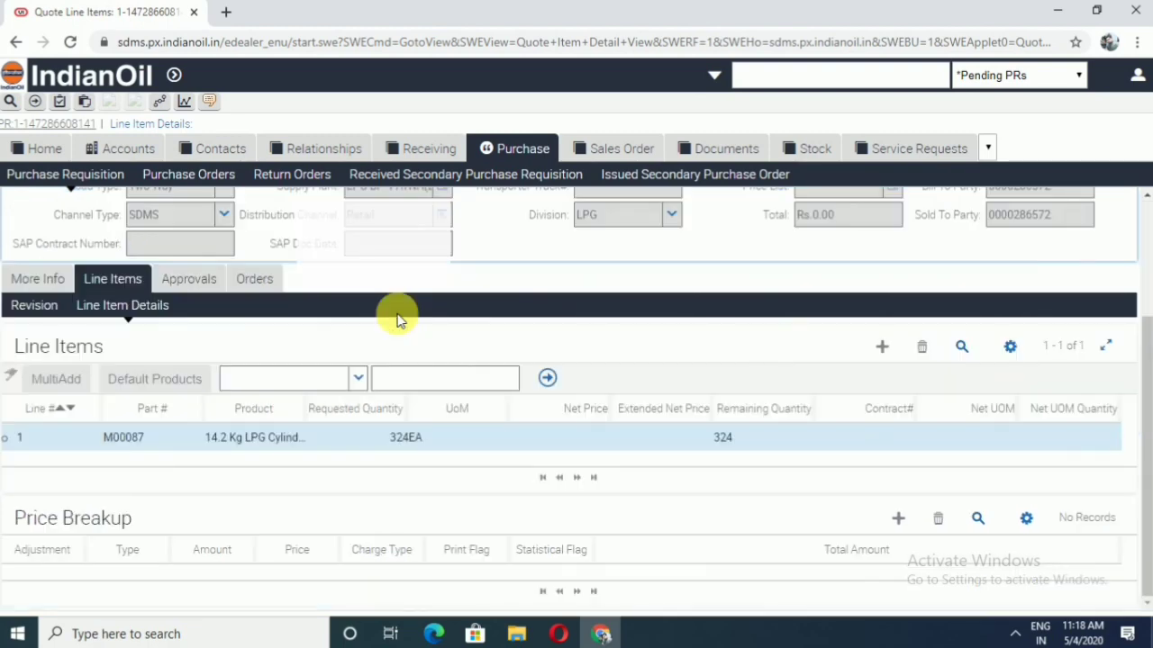
{"action": "left_click", "coordinate": [255, 281]}
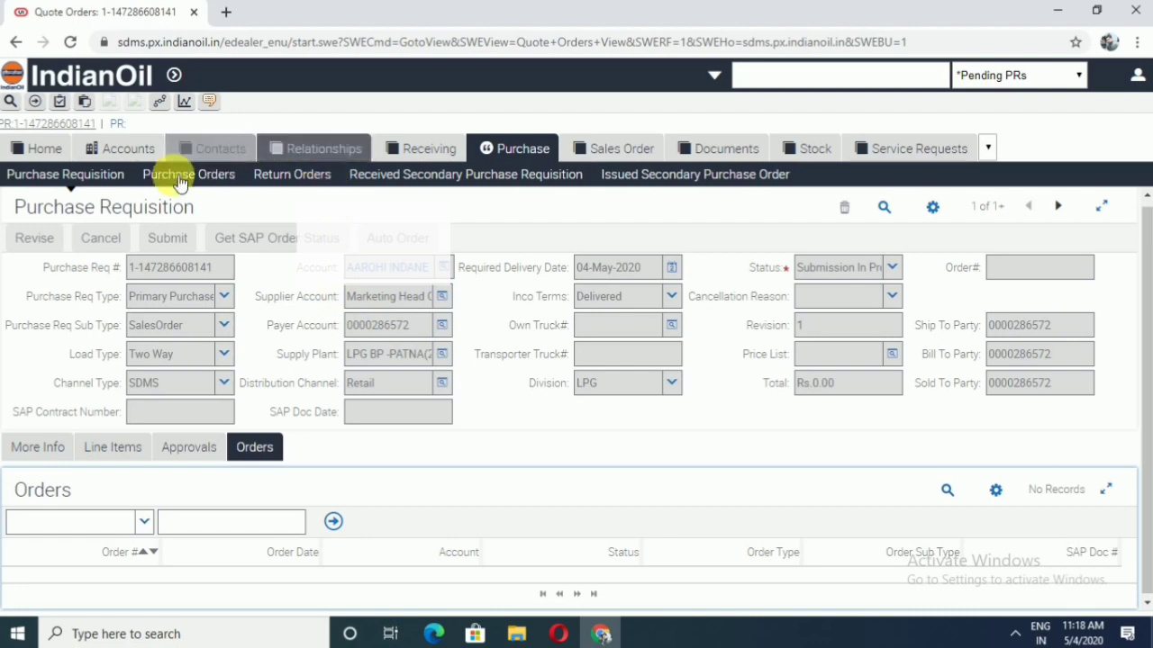
Return to the list of all purchase requisitions and fetch the PAD balance, closing it after viewing.
{"action": "left_click", "coordinate": [51, 157]}
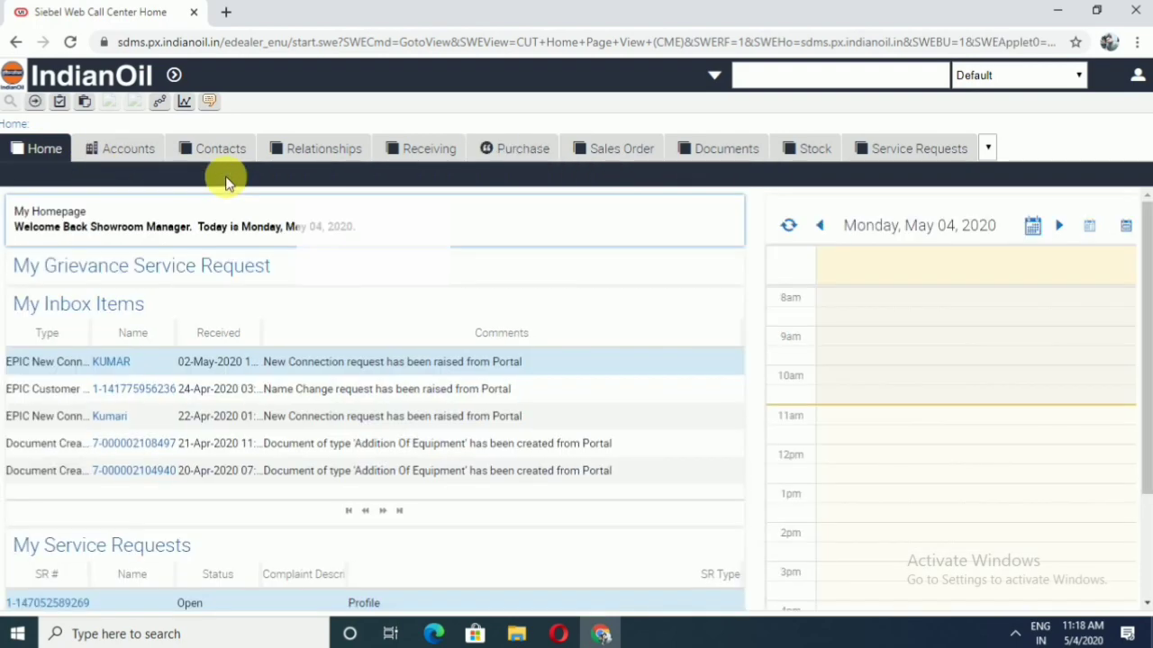
{"action": "left_click", "coordinate": [527, 145]}
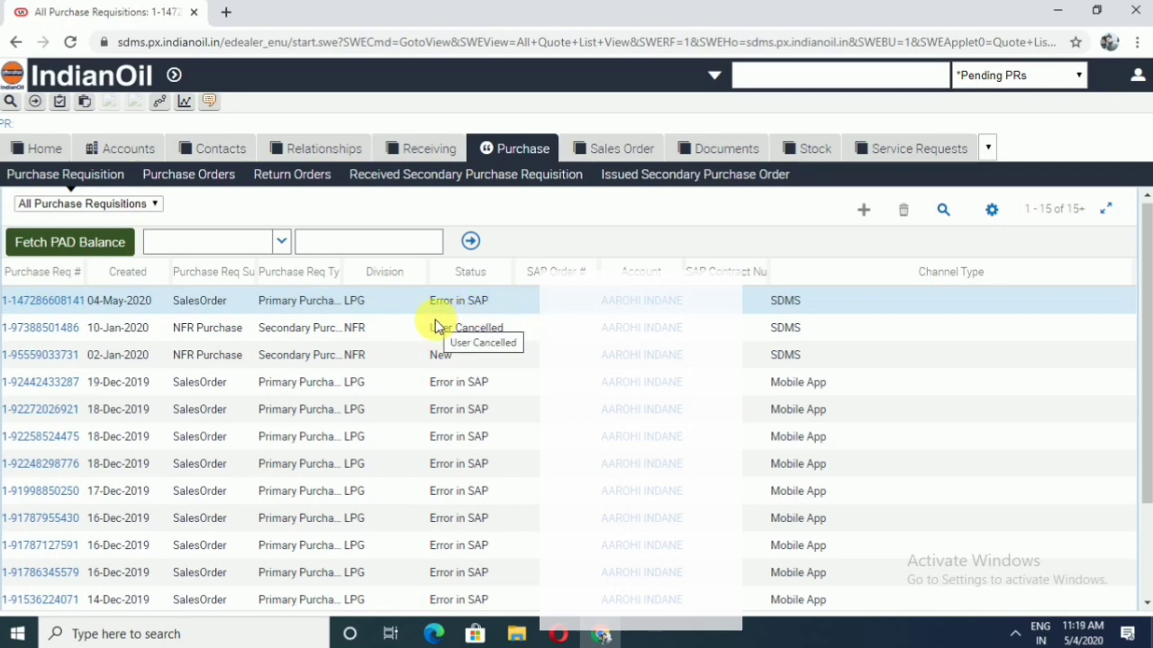
{"action": "left_click", "coordinate": [80, 245]}
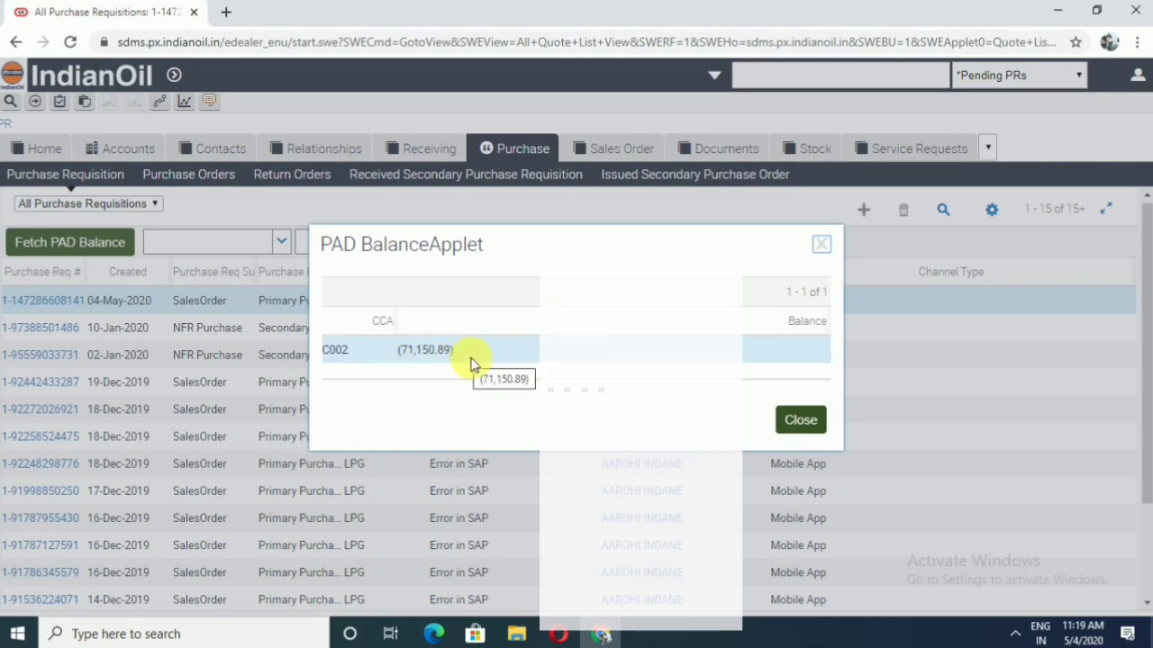
{"action": "left_click", "coordinate": [800, 424]}
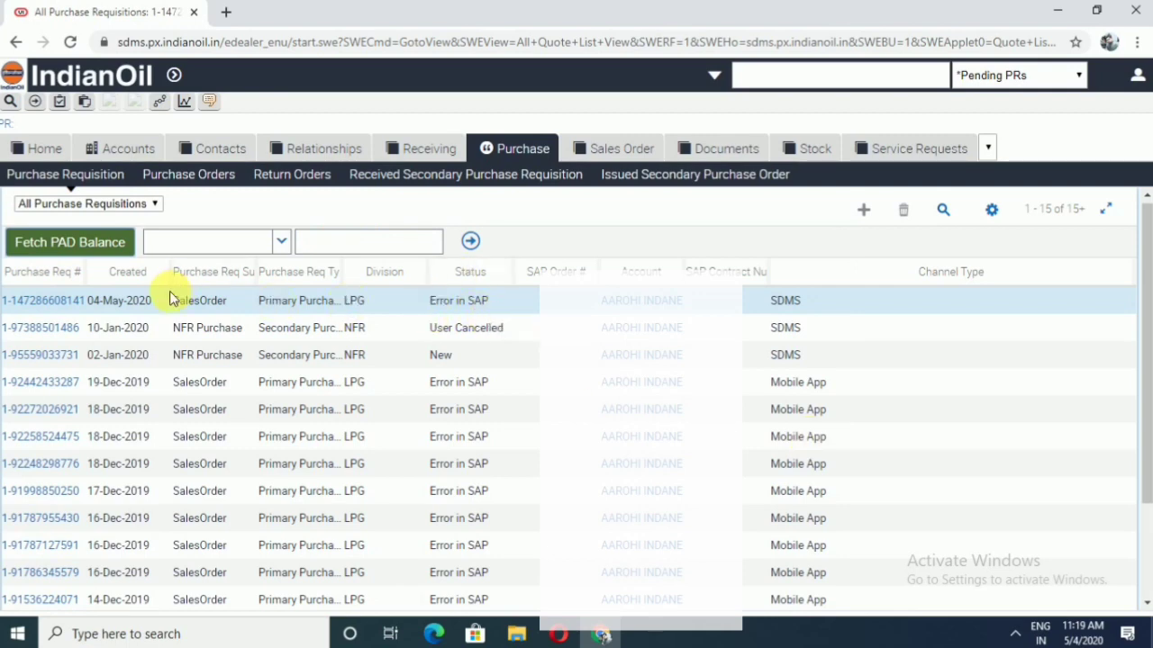
Open the 04-May-2020 requisition from the list and read its status and full Indent Failure Reason.
{"action": "left_click", "coordinate": [40, 306]}
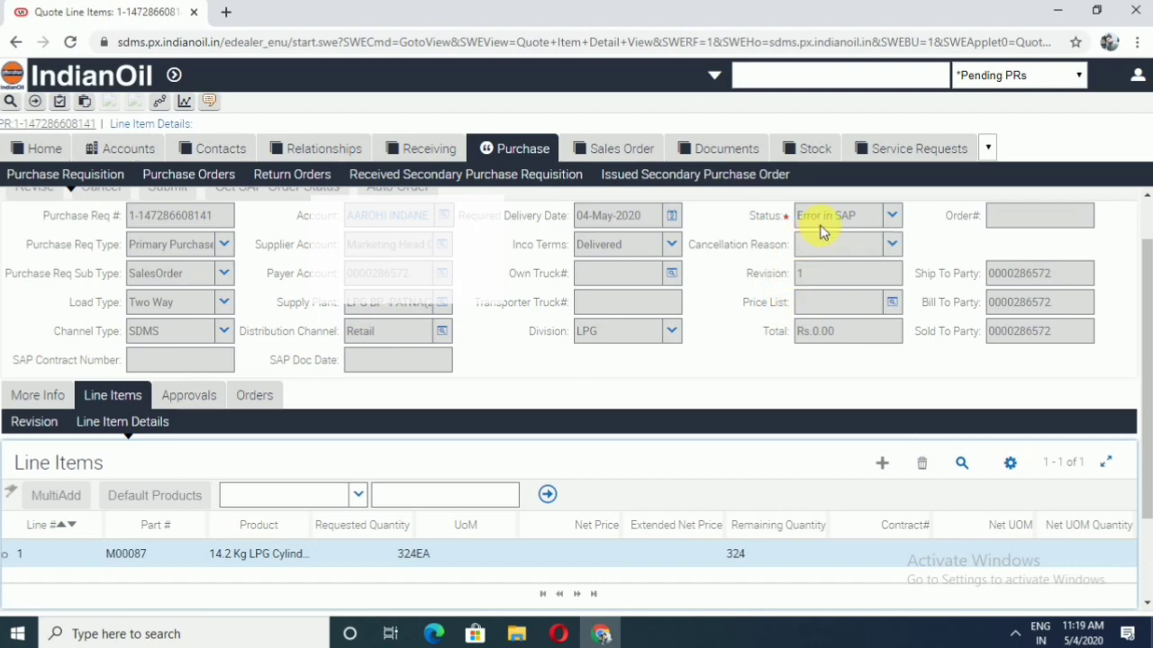
{"action": "scroll", "coordinate": [818, 232], "scroll_direction": "up", "scroll_amount": 1}
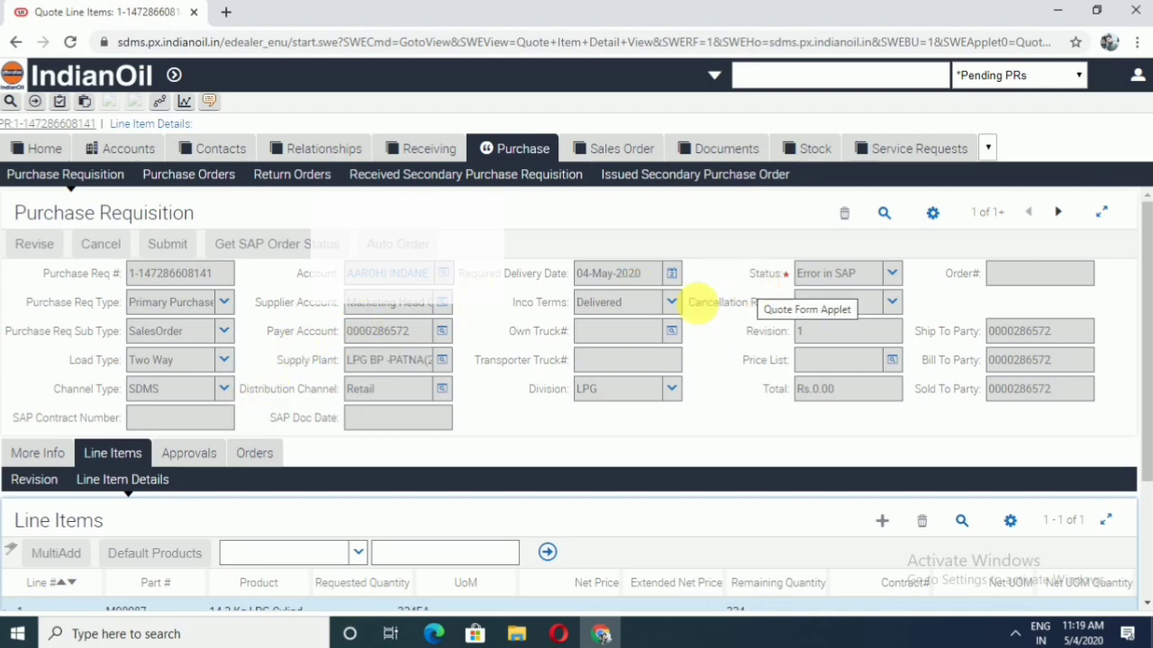
{"action": "left_click", "coordinate": [27, 458]}
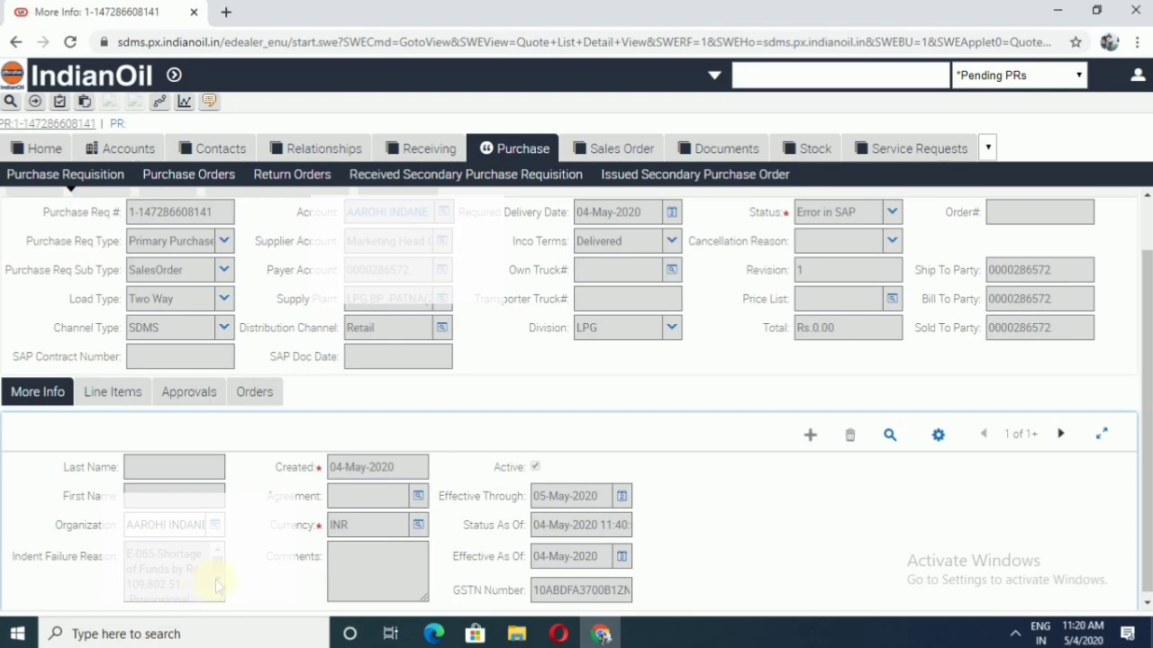
{"action": "scroll", "coordinate": [215, 579], "scroll_direction": "down", "scroll_amount": 1}
{"action": "scroll", "coordinate": [216, 583], "scroll_direction": "down", "scroll_amount": 1}
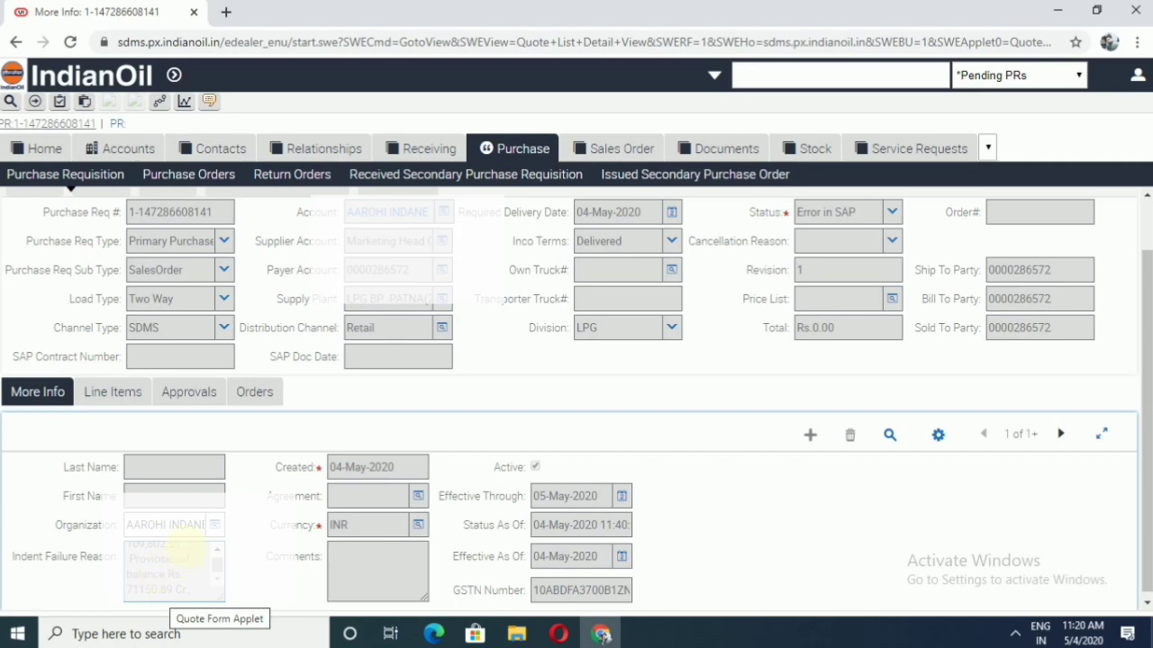
{"action": "left_click", "coordinate": [217, 550]}
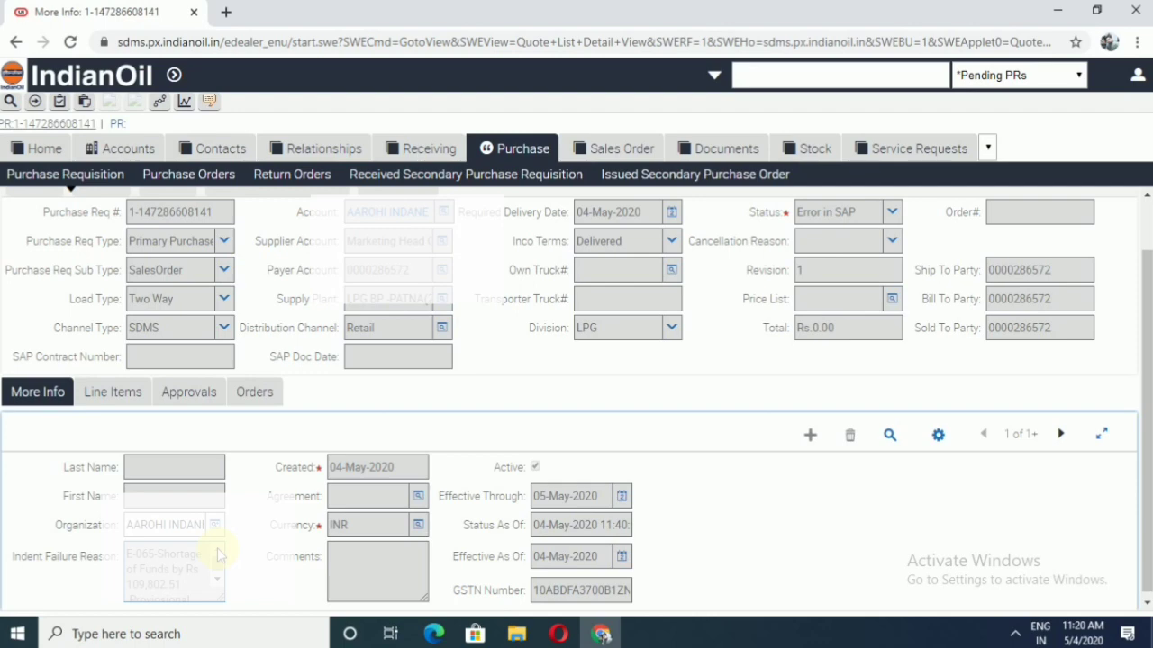
{"action": "scroll", "coordinate": [479, 483], "scroll_direction": "up", "scroll_amount": 2}
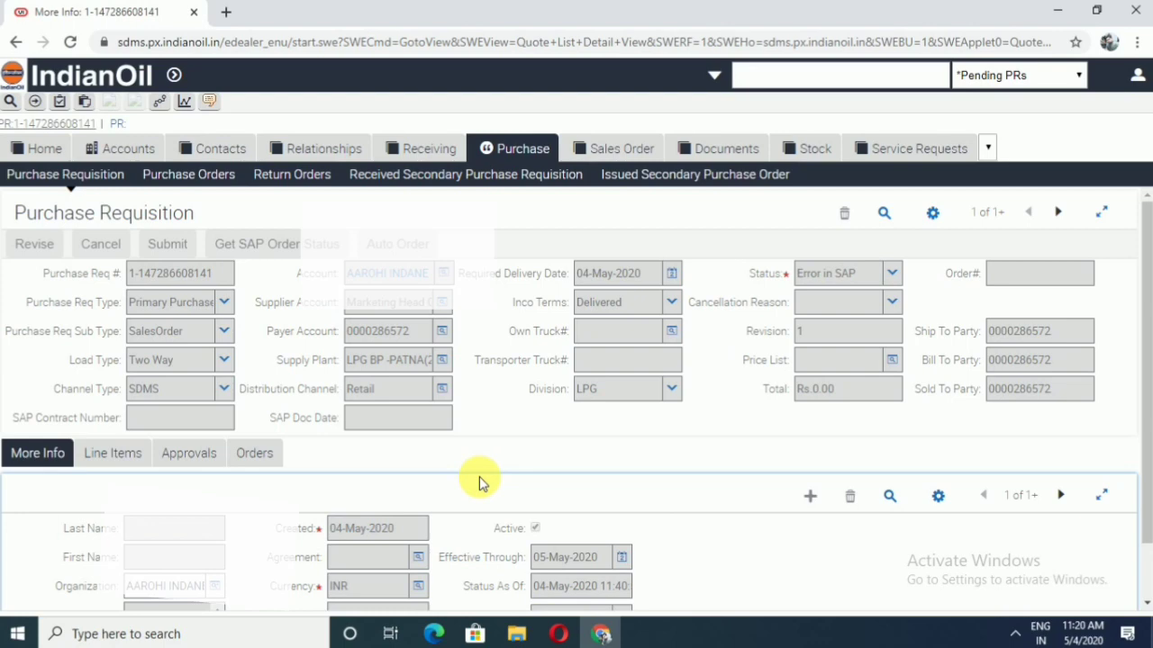
{"action": "scroll", "coordinate": [479, 484], "scroll_direction": "down", "scroll_amount": 2}
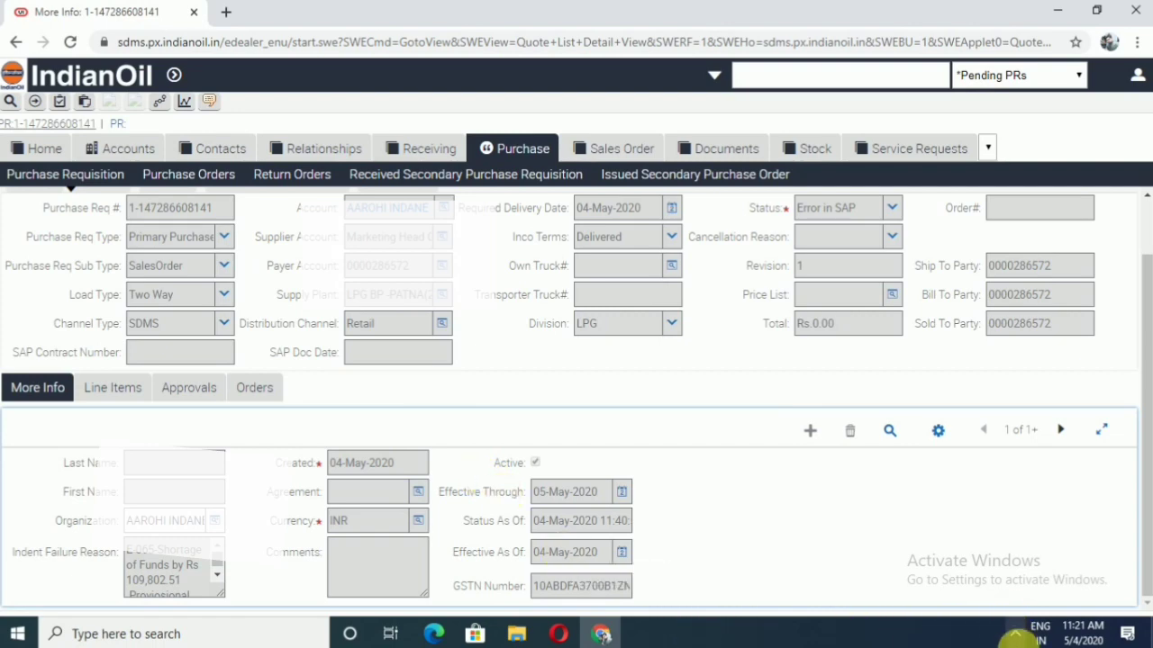
{"action": "left_click", "coordinate": [1016, 636]}
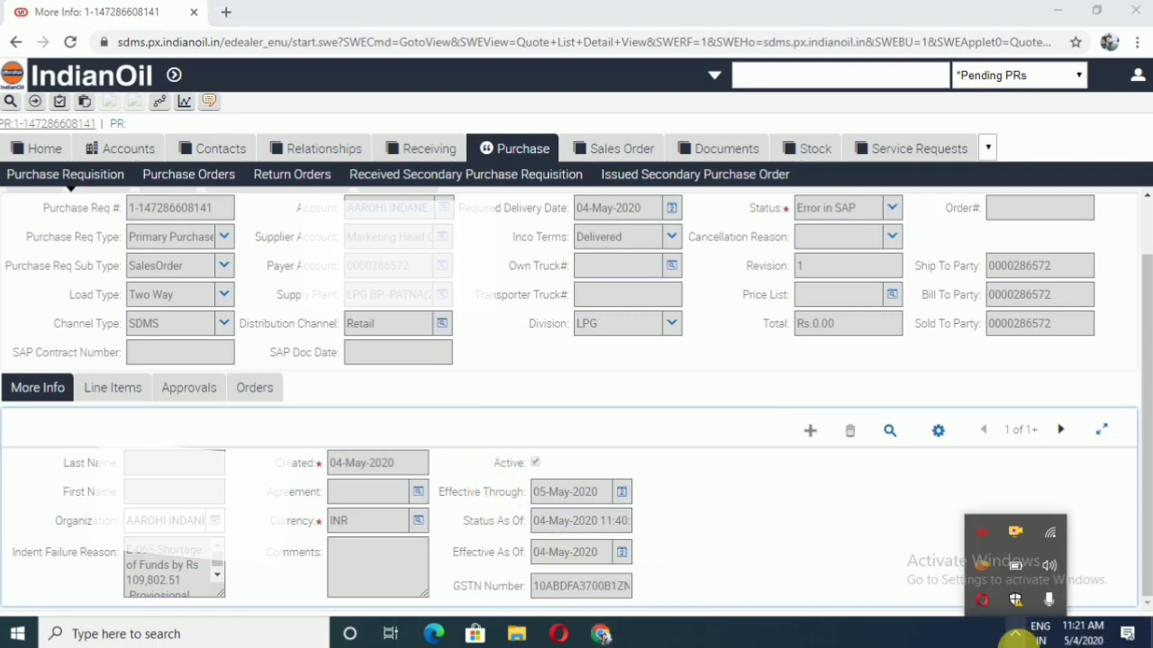
{"action": "right_click", "coordinate": [1010, 539]}
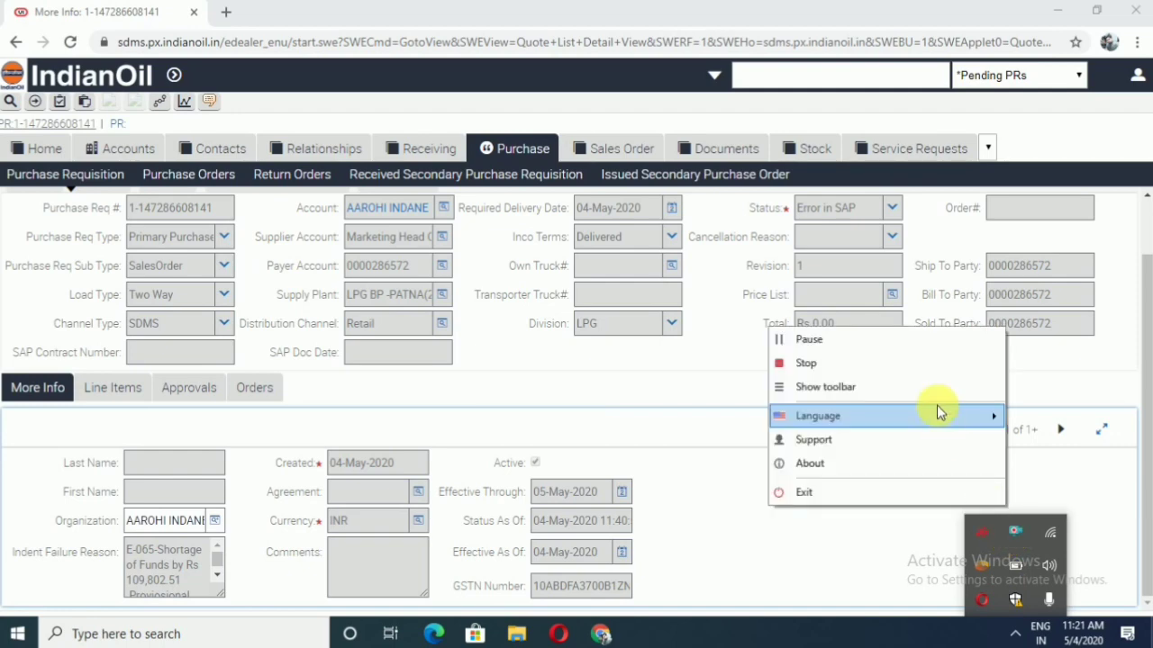